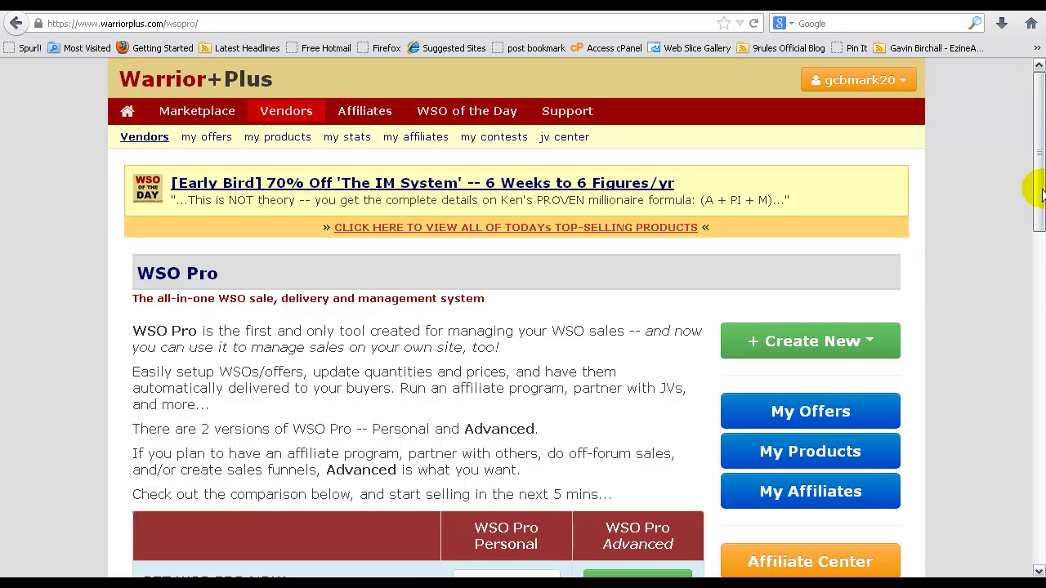
# Compare the WSO Pro Personal and Advanced versions and start the free setup of WSO Pro Advanced
pyautogui.moveTo(1040, 196); pyautogui.dragTo(1034, 338)
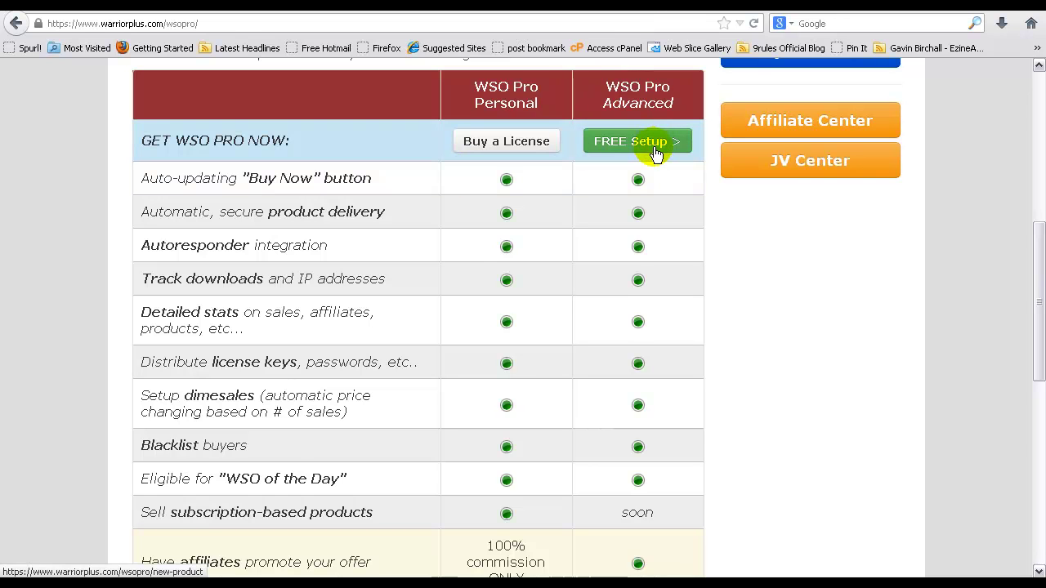
pyautogui.moveTo(1034, 299); pyautogui.dragTo(1035, 460)
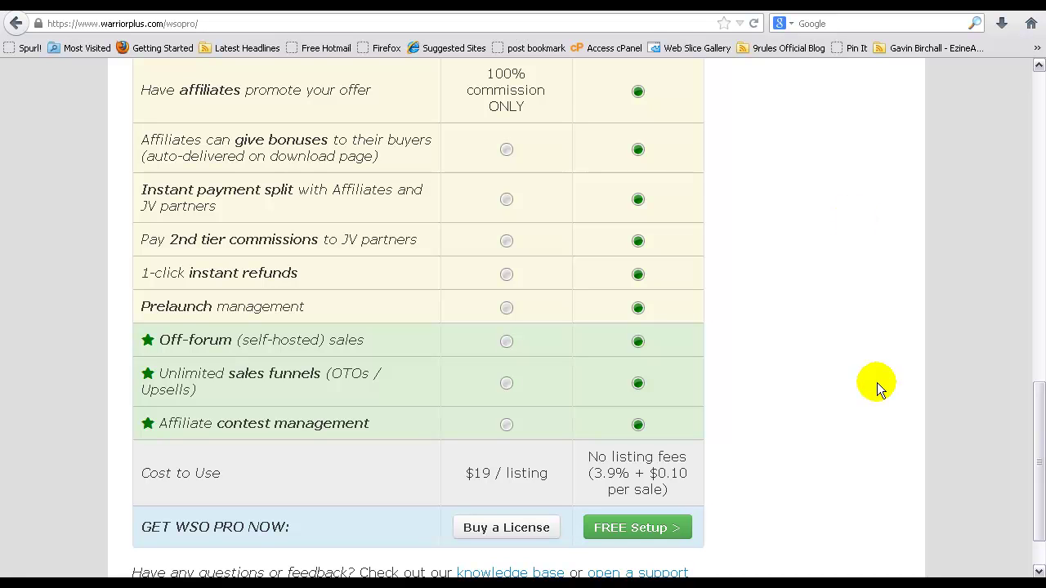
pyautogui.click(670, 528)
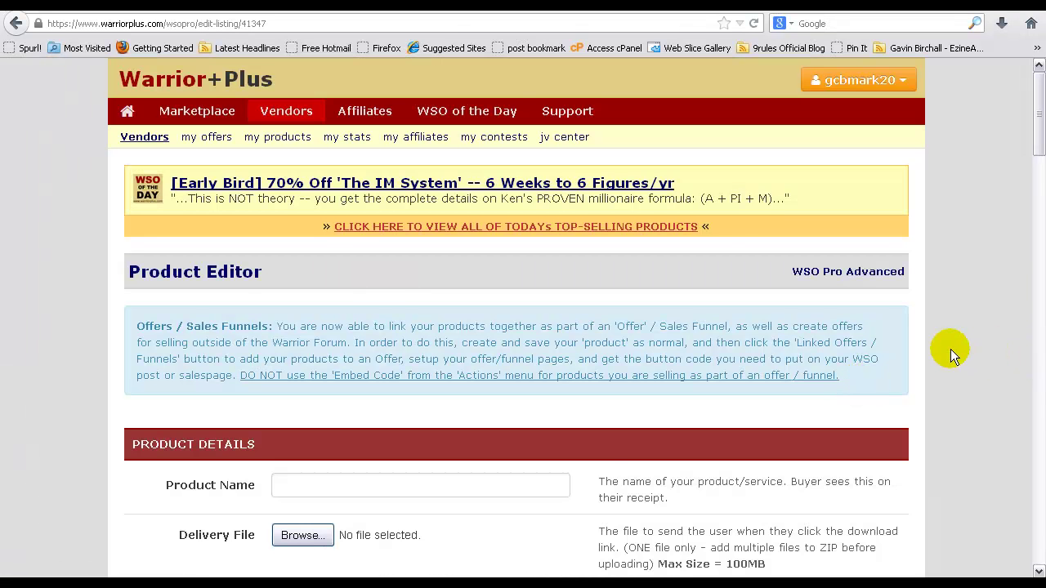
# Enter "Give your product a name" as the product name in the product details
pyautogui.scroll(-2, 951, 352)
pyautogui.scroll(-4, 951, 349)
pyautogui.scroll(4, 950, 349)
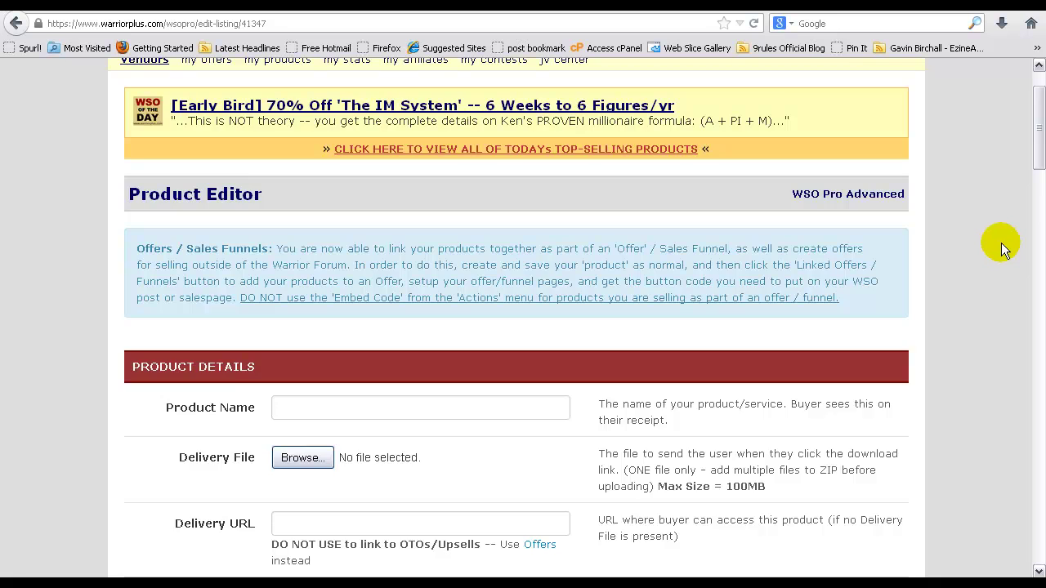
pyautogui.scroll(-7, 1002, 244)
pyautogui.scroll(4, 1001, 242)
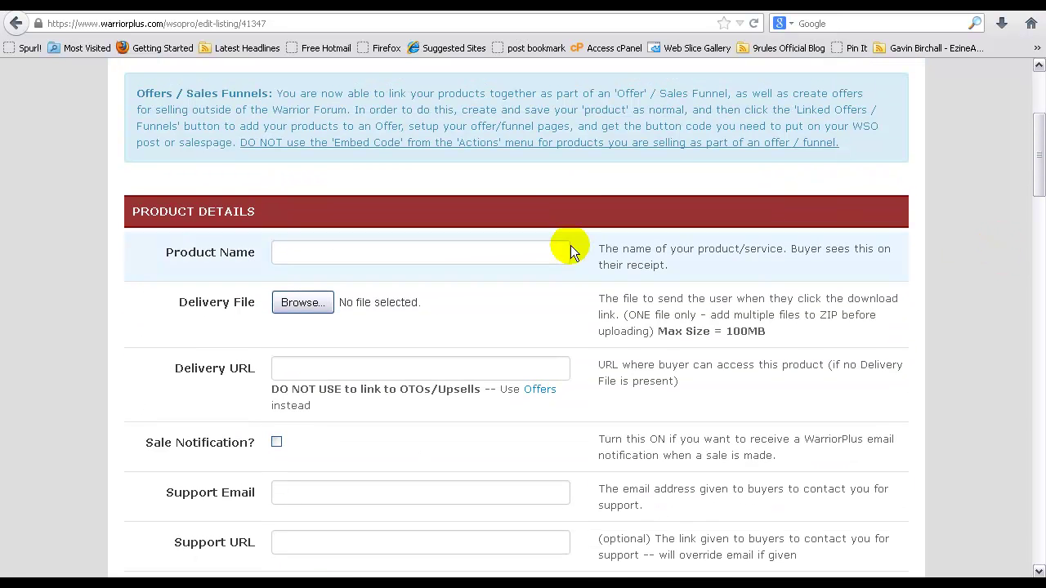
pyautogui.click(397, 255)
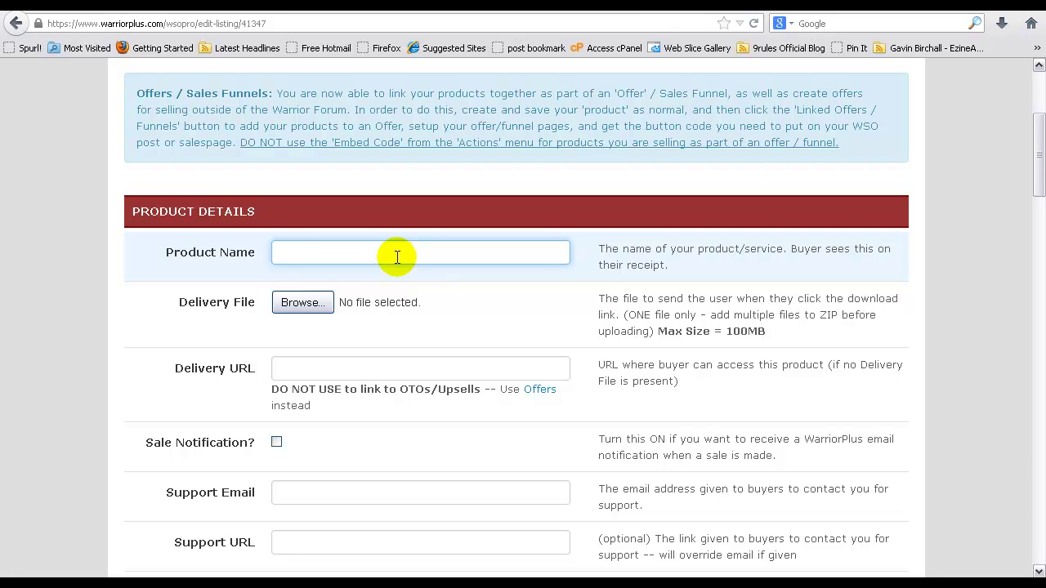
pyautogui.write('Give your product a name')
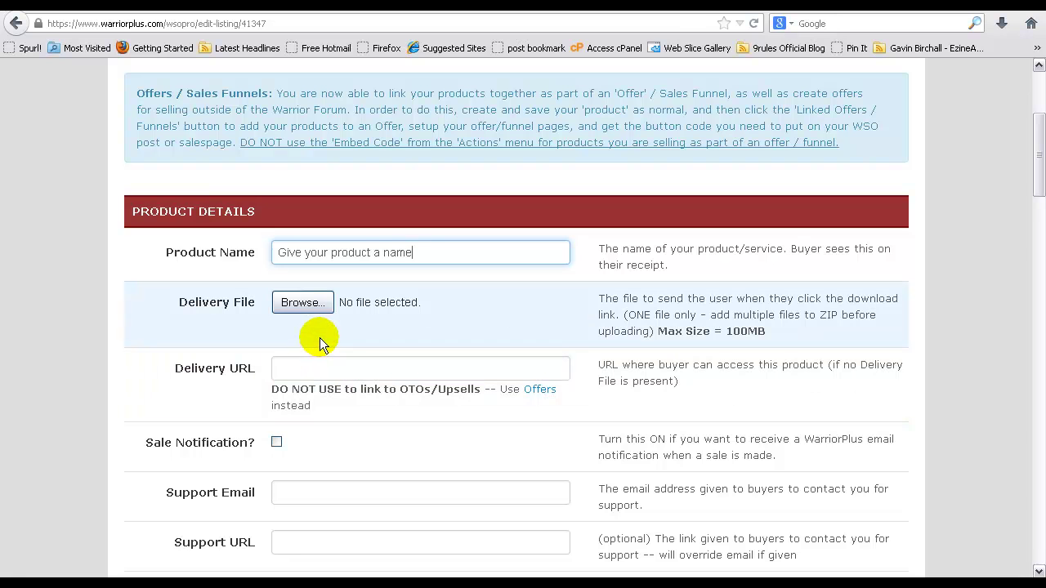
# Review the delivery file, delivery URL, sale notification, support contact and refund period fields in the product details
pyautogui.click(308, 312)
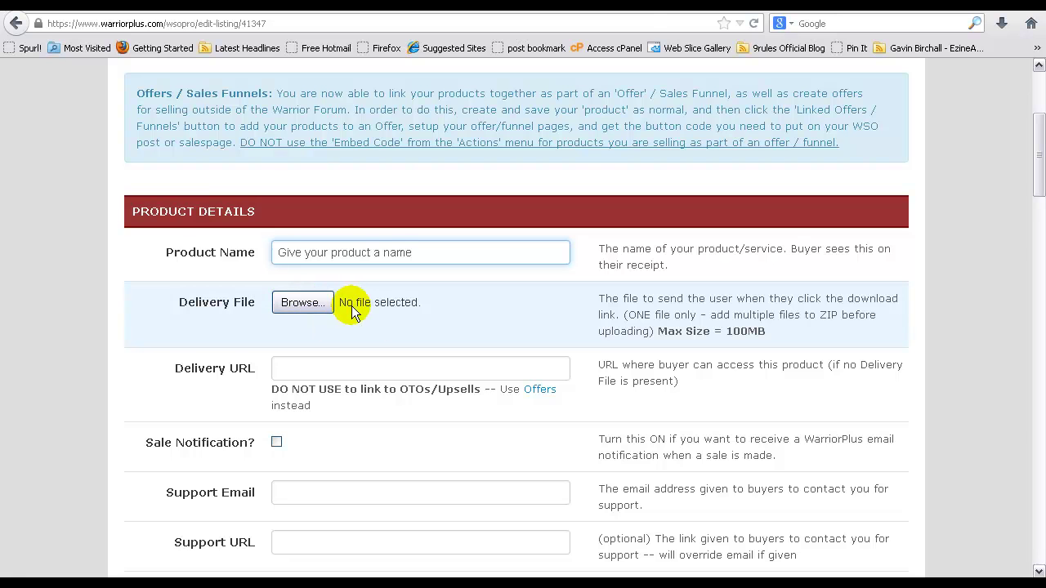
pyautogui.click(358, 369)
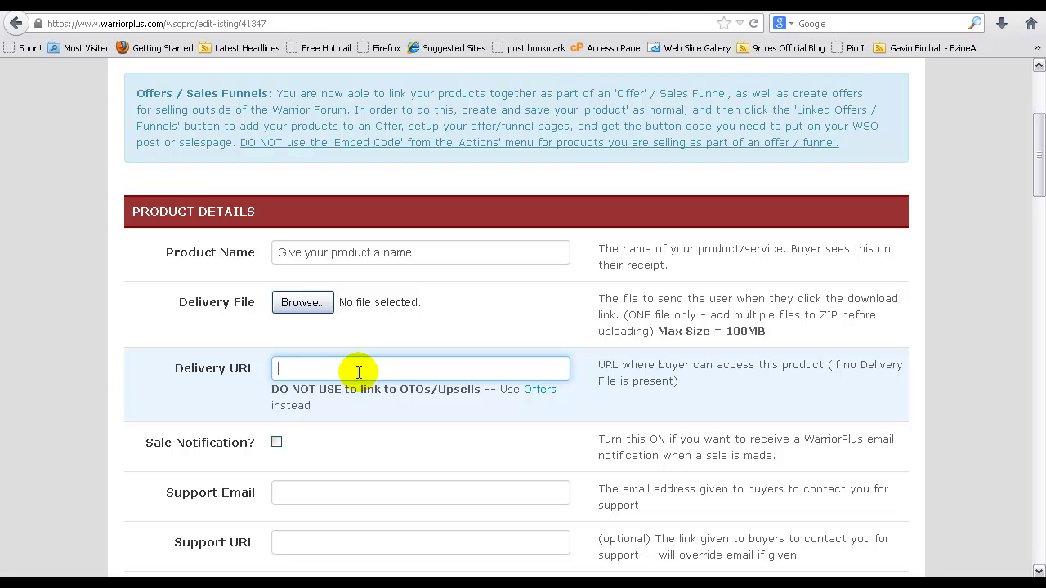
pyautogui.scroll(-3, 61, 372)
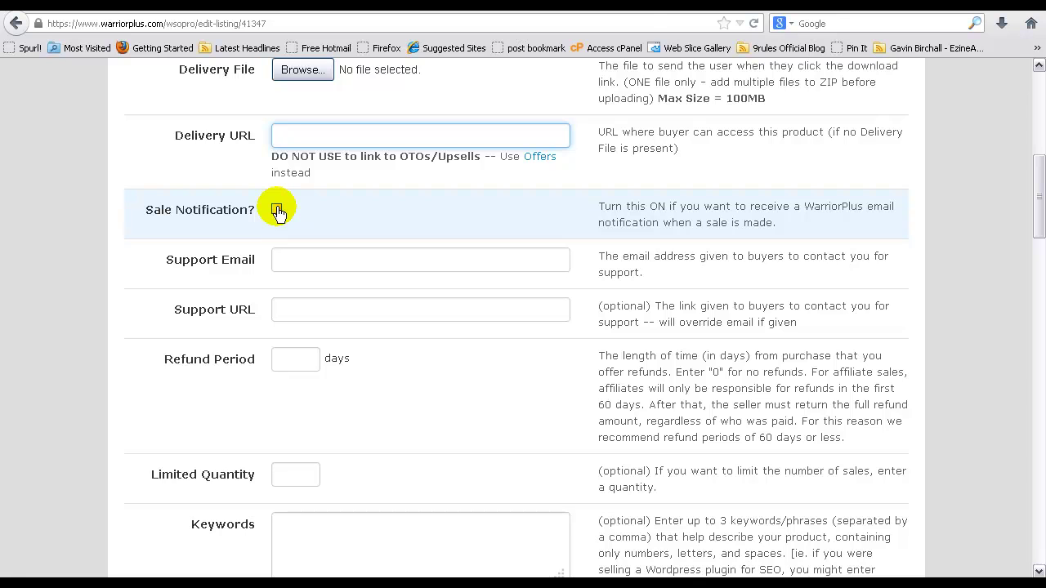
pyautogui.click(315, 259)
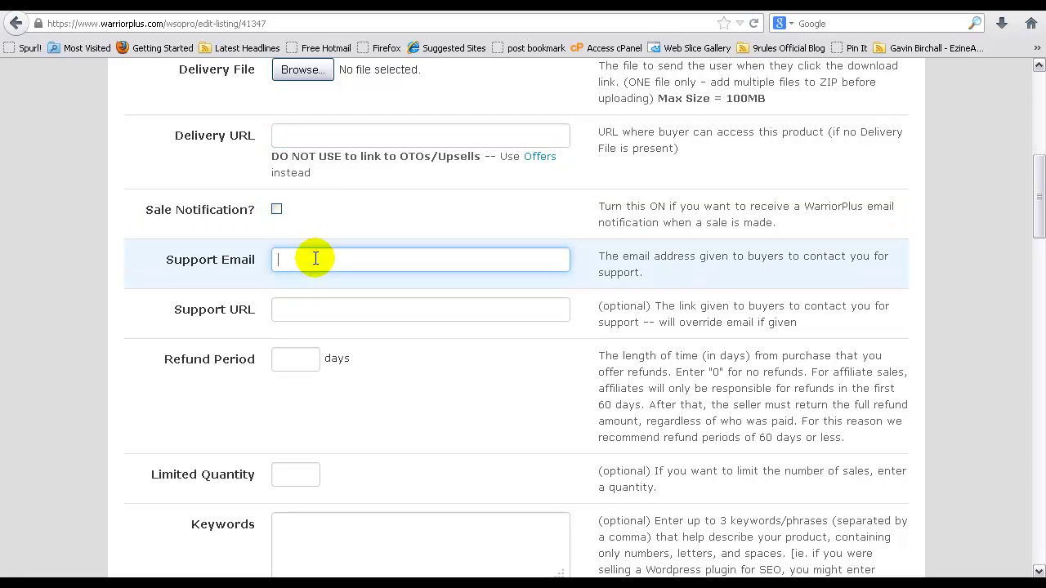
pyautogui.click(358, 310)
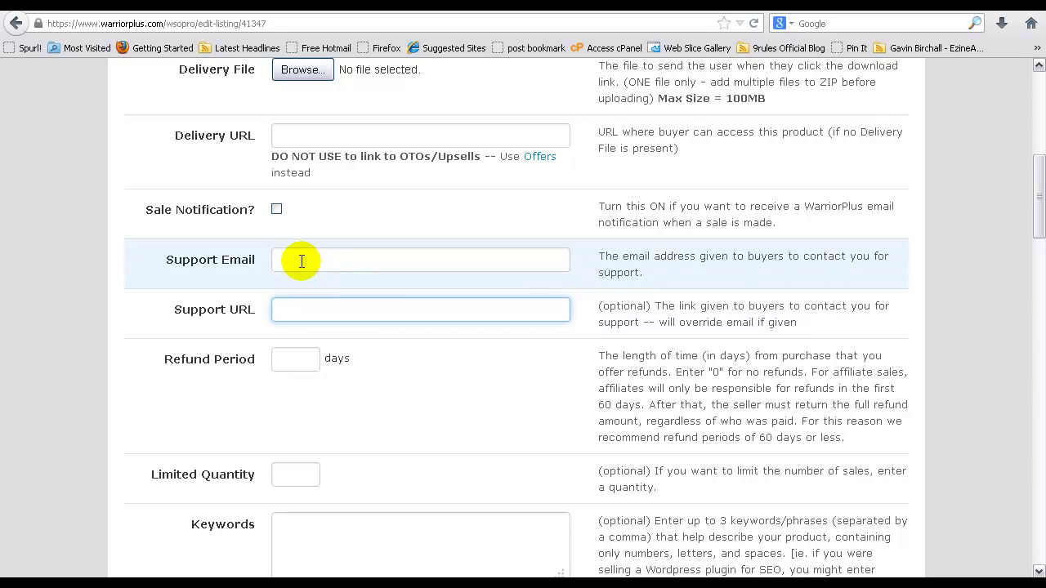
pyautogui.click(301, 261)
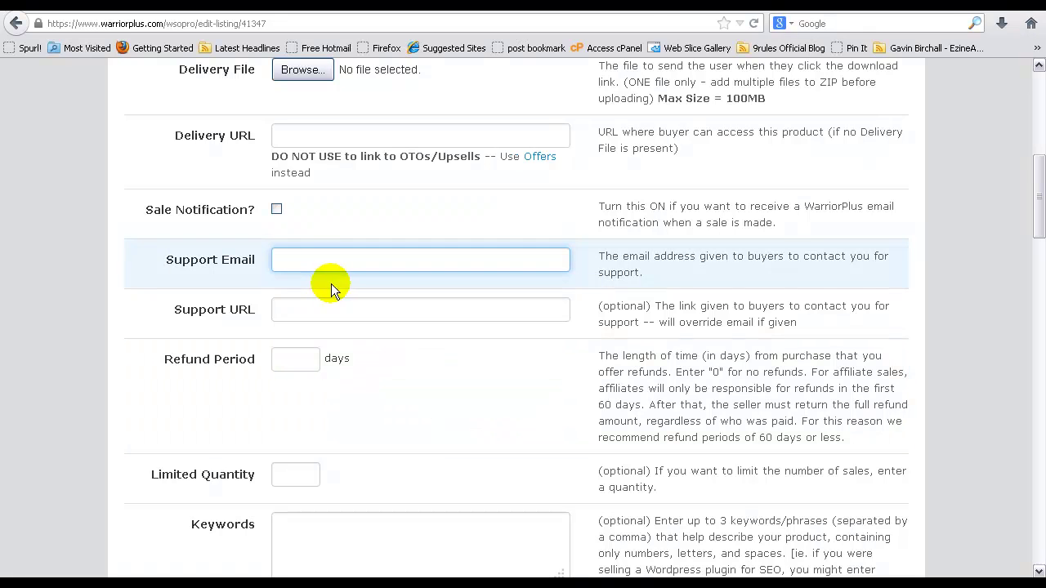
pyautogui.click(336, 309)
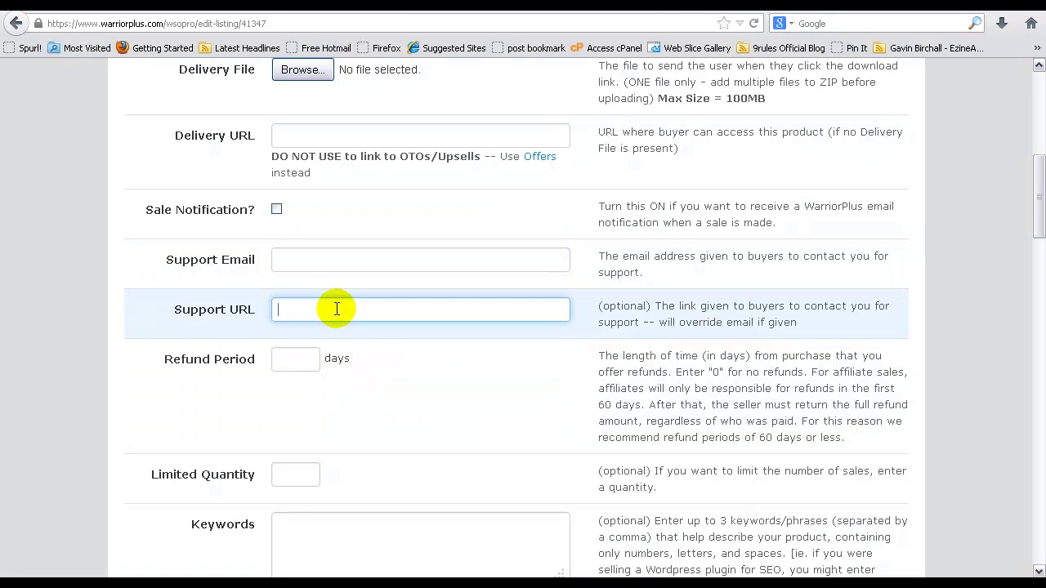
pyautogui.click(299, 356)
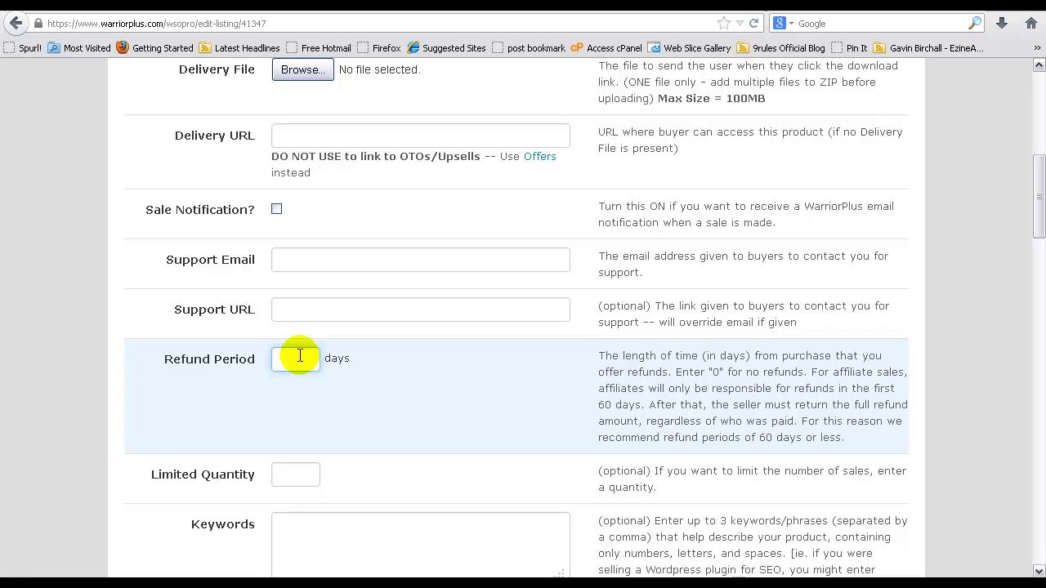
pyautogui.scroll(-3, 102, 330)
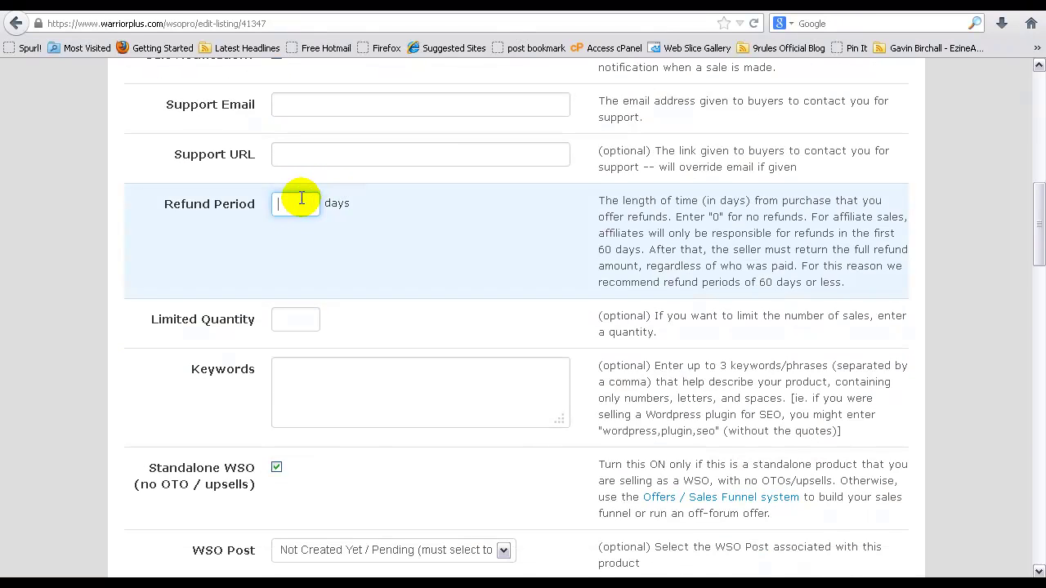
# Review the limited quantity, keywords, standalone WSO, WSO post and product status options, and the payment methods
pyautogui.click(295, 322)
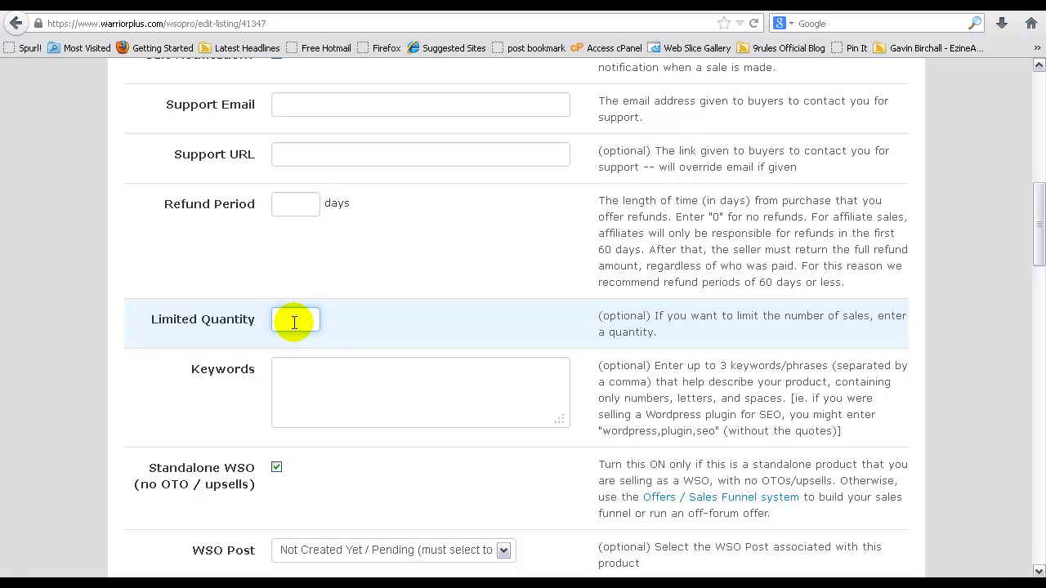
pyautogui.click(318, 378)
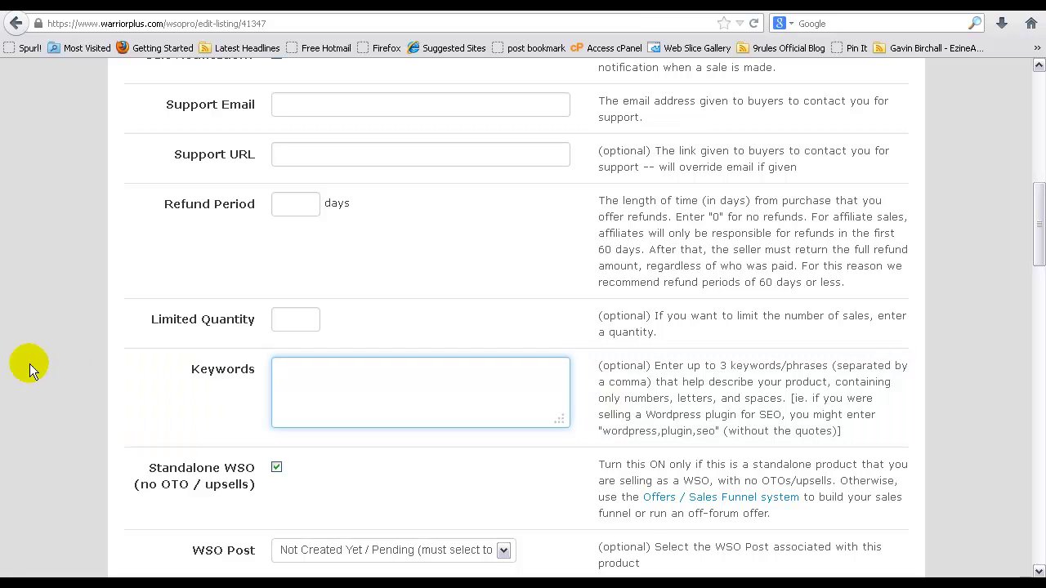
pyautogui.scroll(-2, 42, 365)
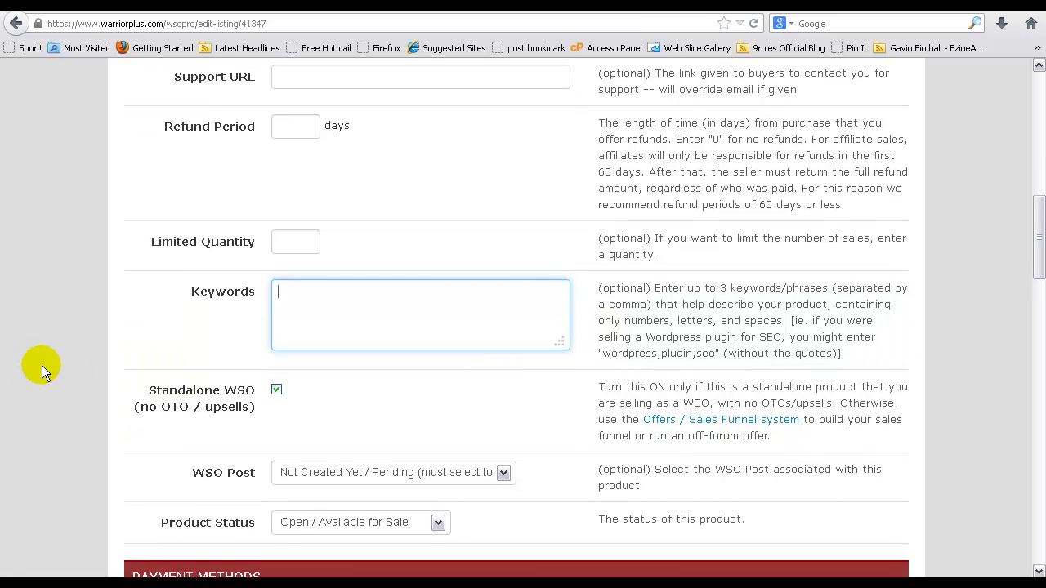
pyautogui.scroll(-2, 42, 365)
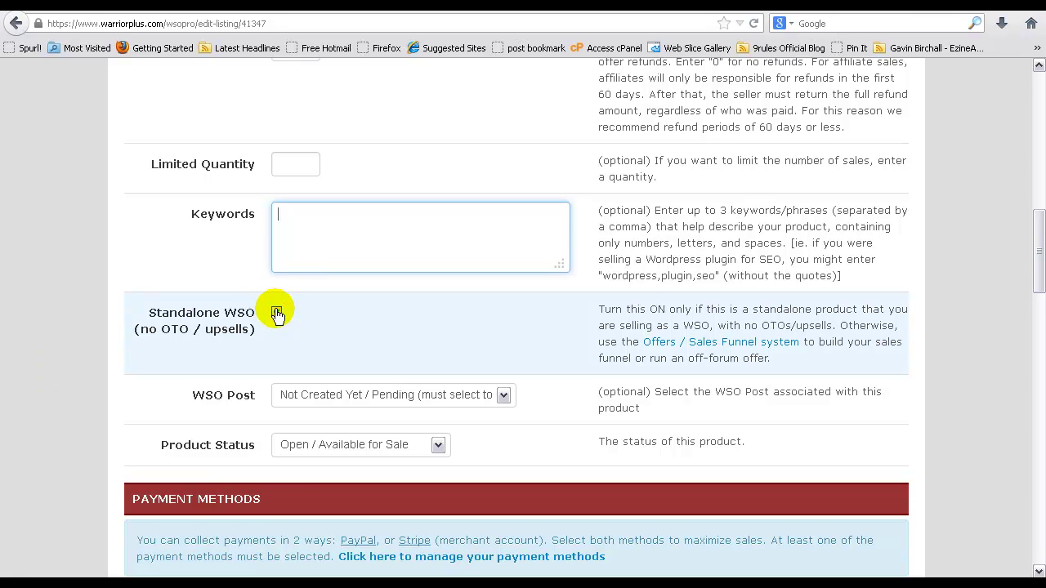
pyautogui.click(277, 313)
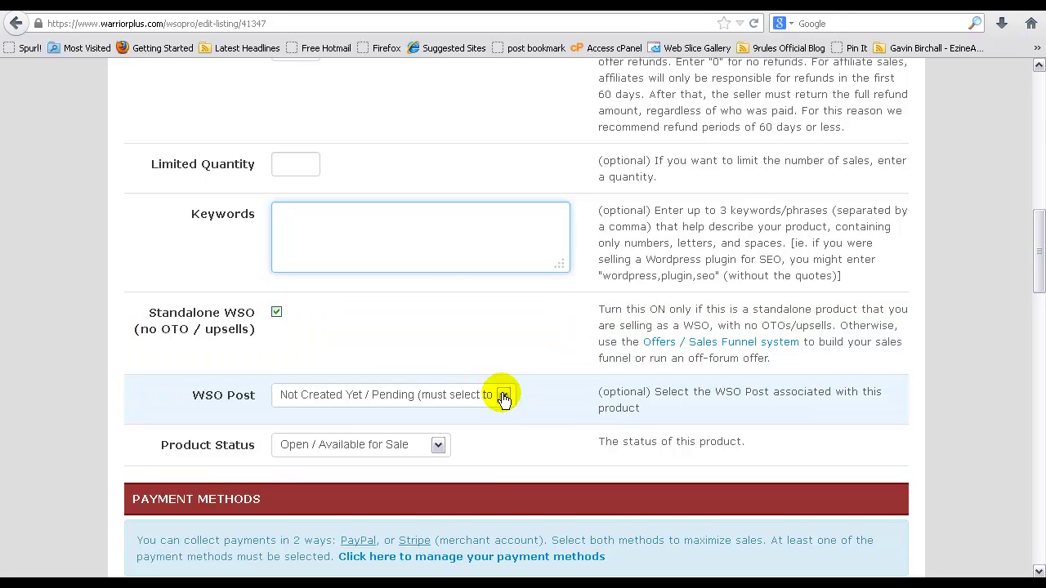
pyautogui.click(503, 396)
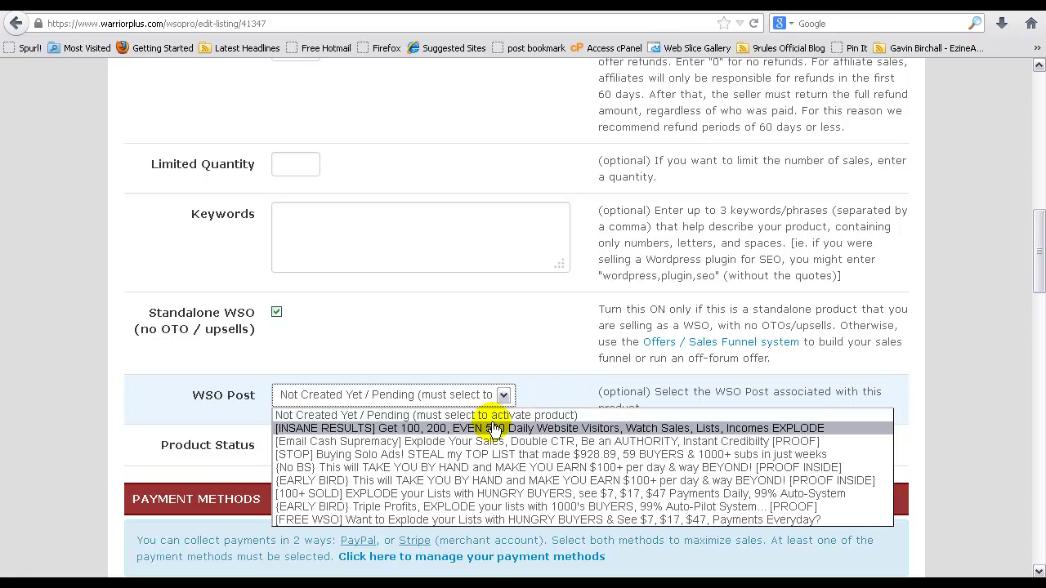
pyautogui.click(54, 342)
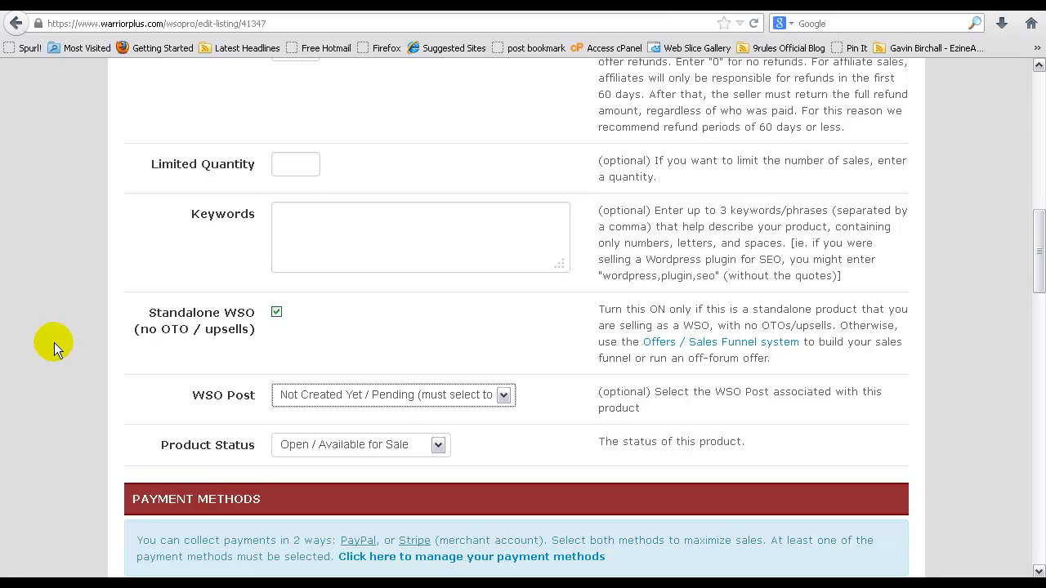
pyautogui.scroll(-3, 54, 343)
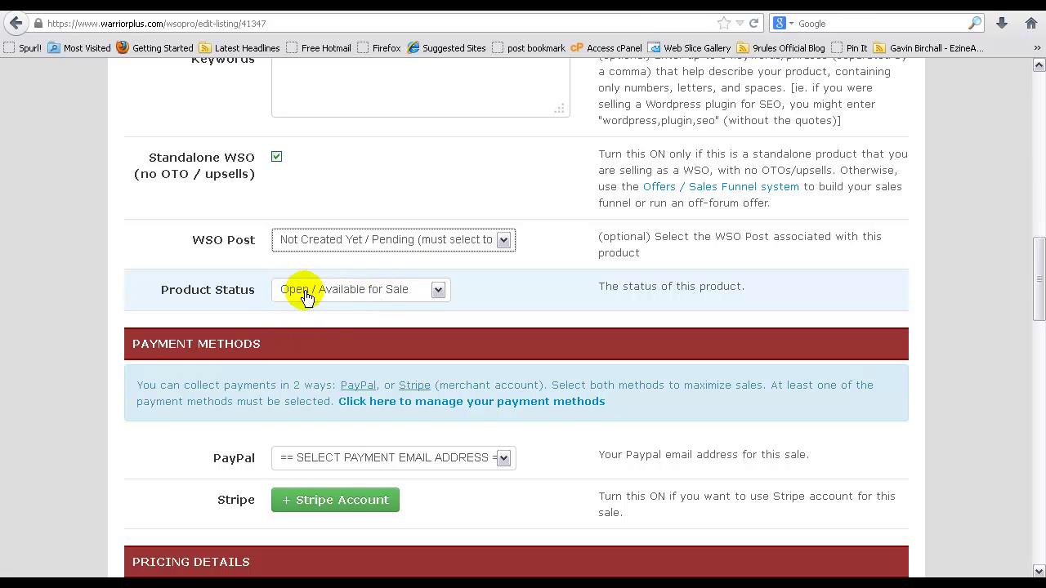
pyautogui.scroll(-3, 79, 260)
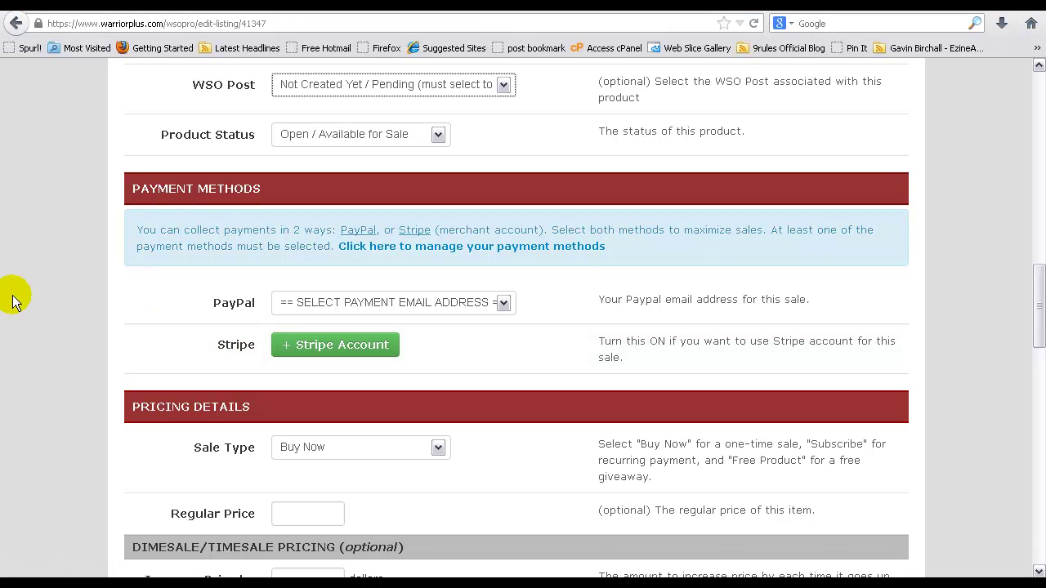
pyautogui.scroll(-3, 55, 285)
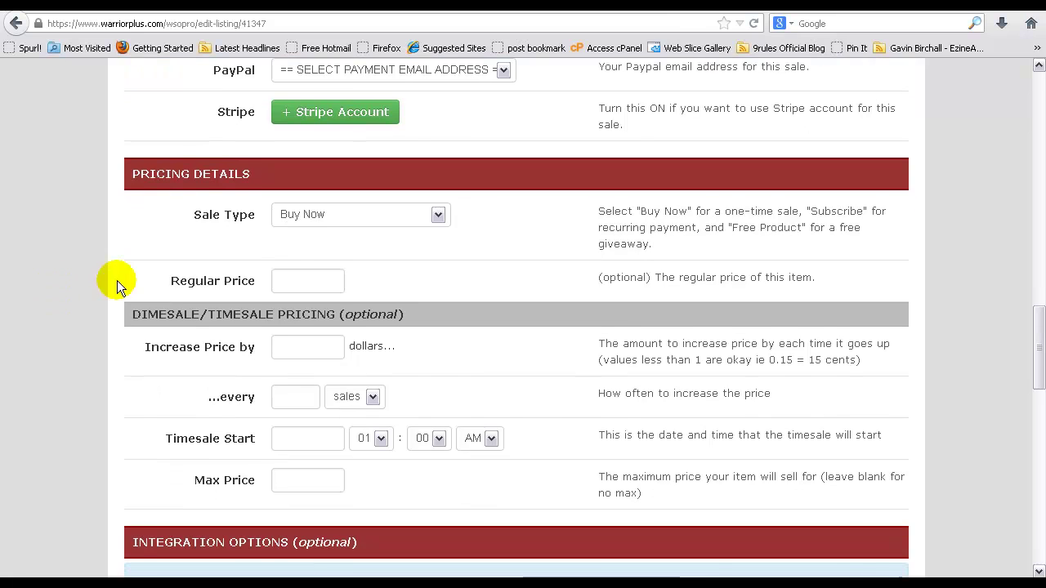
# Check the available sale types in the pricing details, leaving Buy Now selected, and dismiss the computer backup reminder
pyautogui.click(440, 215)
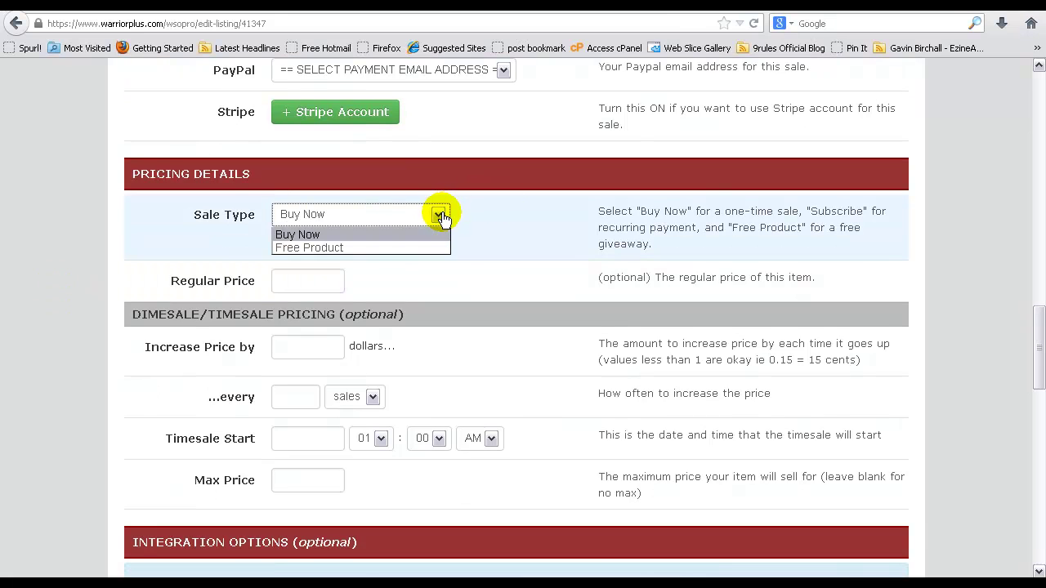
pyautogui.click(440, 216)
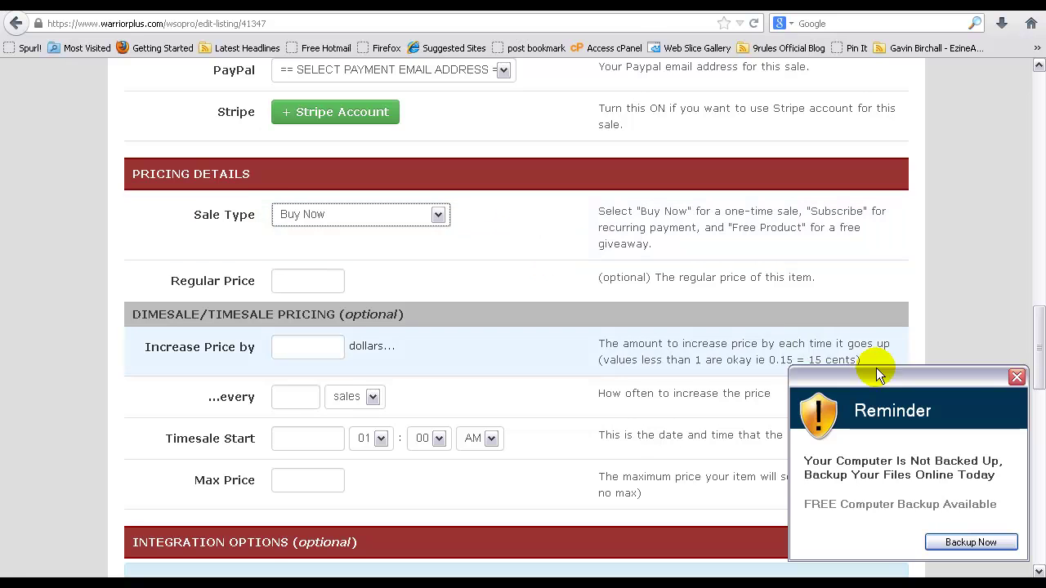
pyautogui.click(1016, 378)
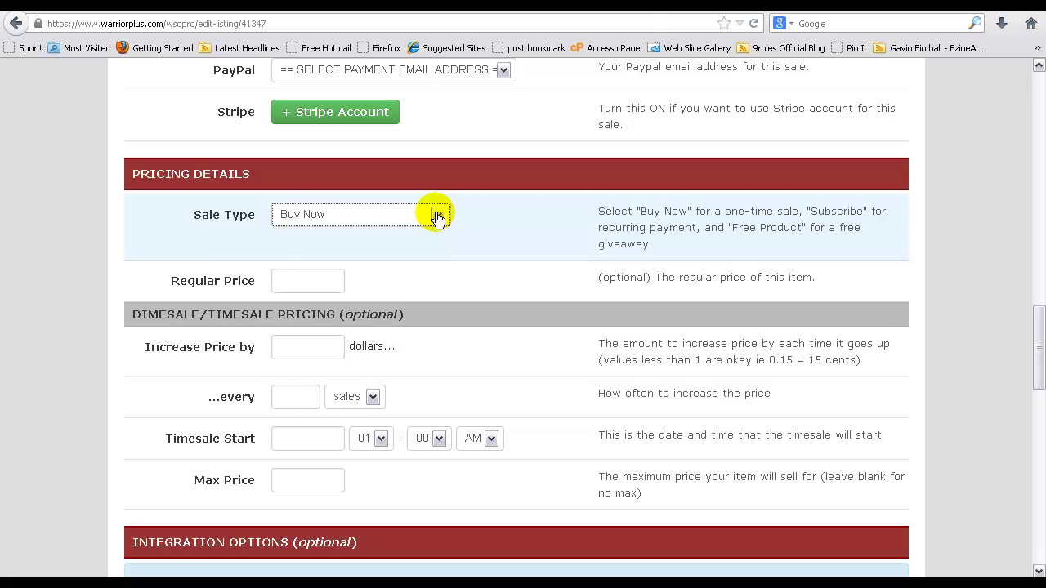
pyautogui.click(438, 215)
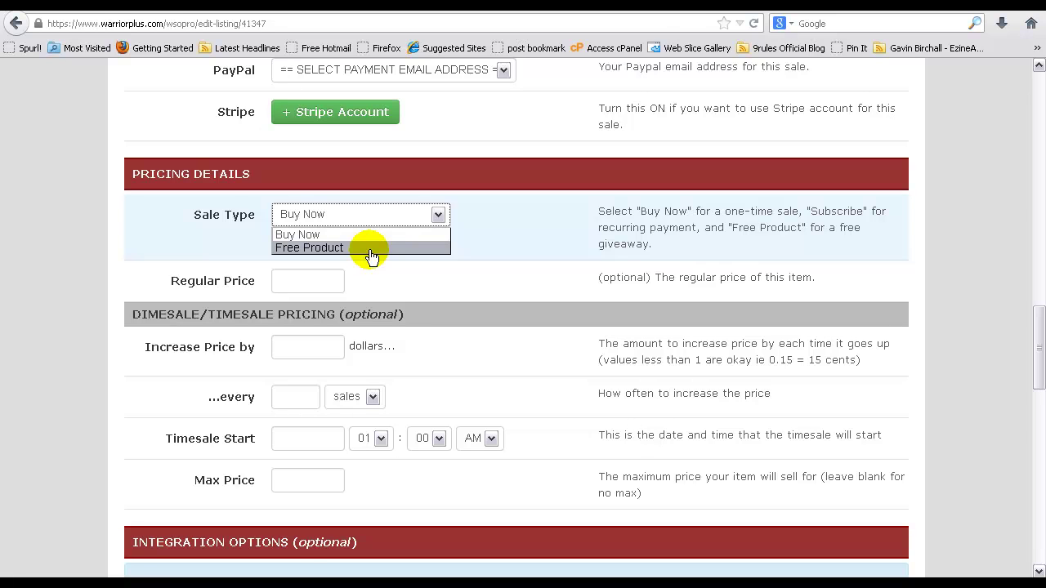
pyautogui.click(440, 215)
pyautogui.click(439, 215)
pyautogui.click(439, 215)
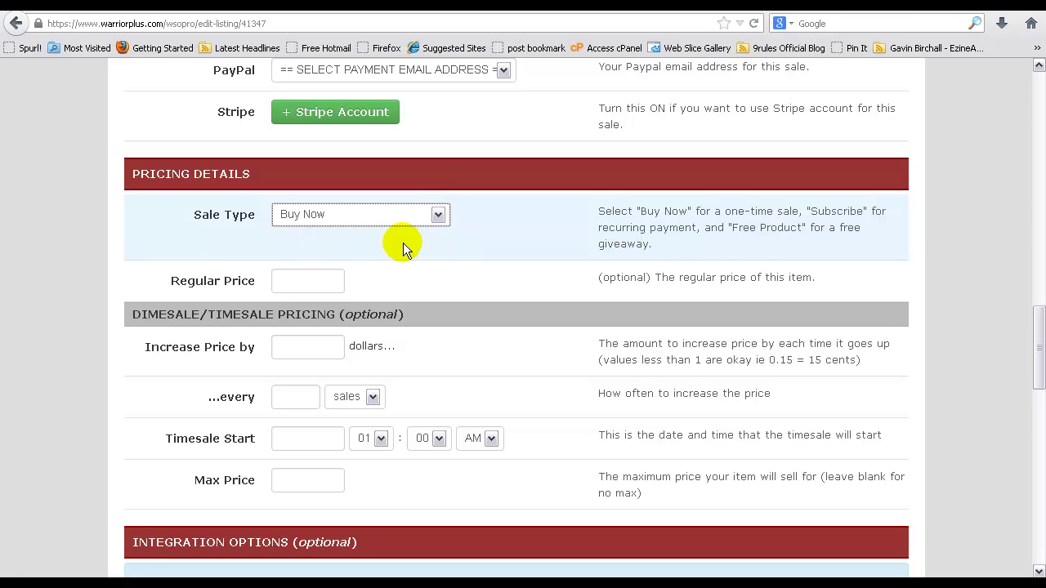
# Set the product's regular price to 9.95 in the pricing details
pyautogui.click(322, 283)
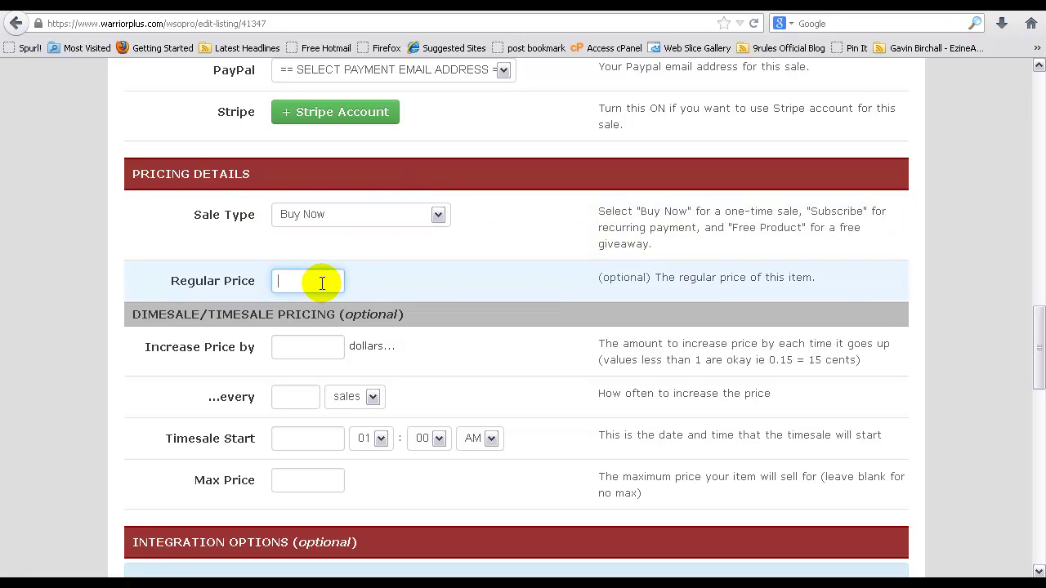
pyautogui.write('9.95')
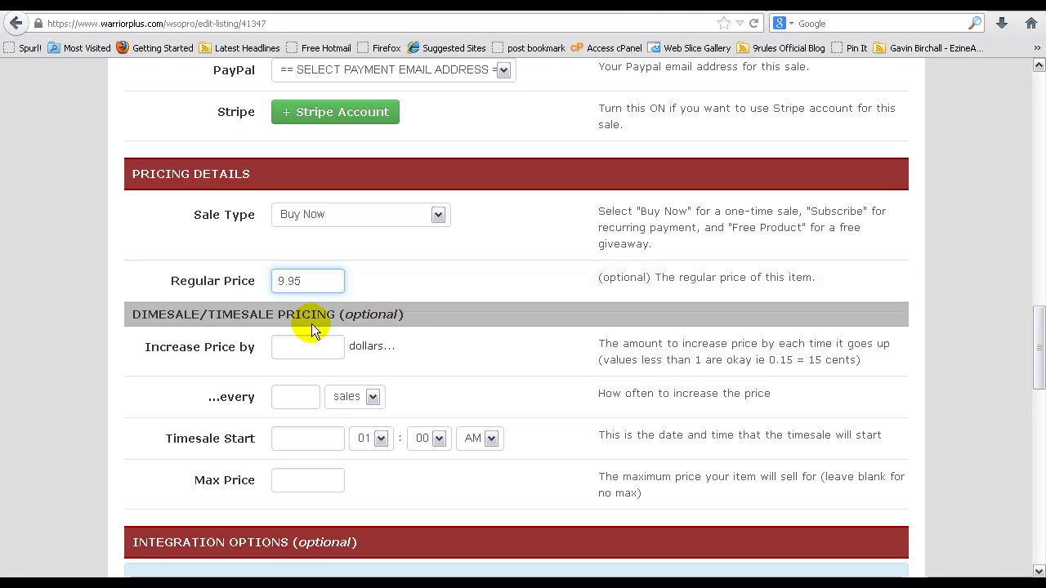
pyautogui.click(52, 263)
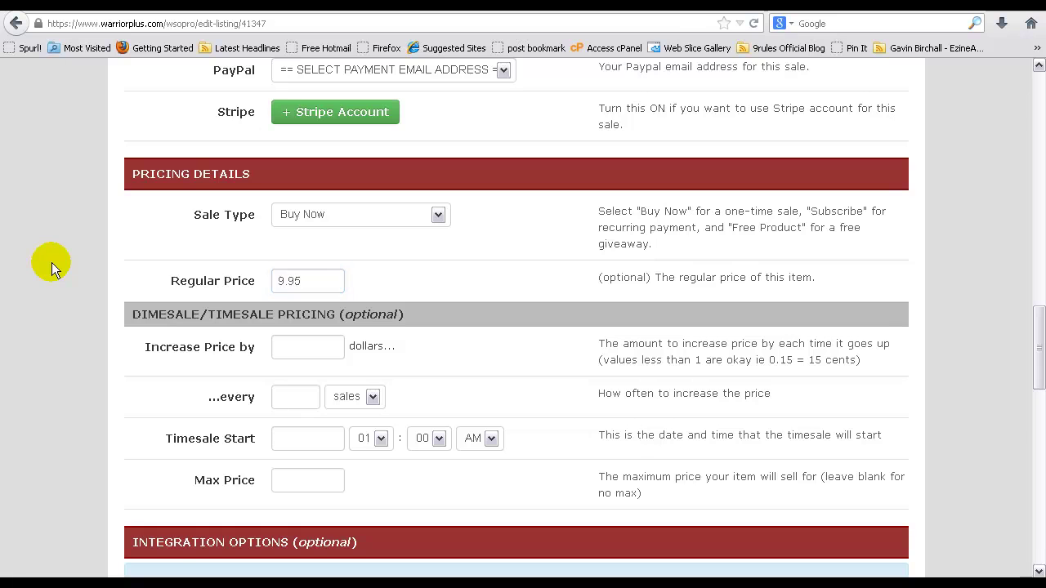
# Set the dimesale pricing to increase by 0.10 dollars every 1 sales, with a max price of 15.00
pyautogui.click(300, 344)
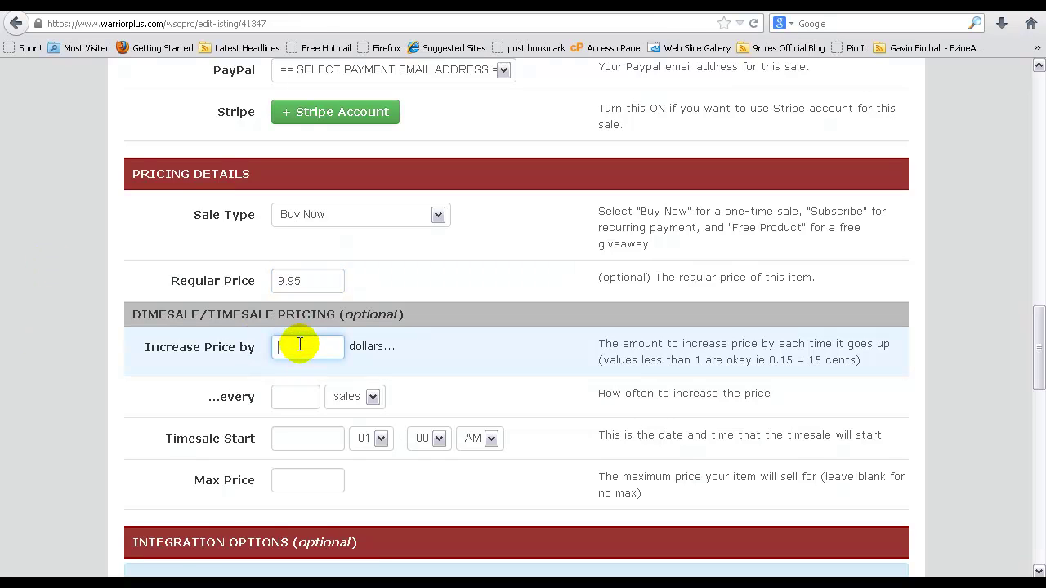
pyautogui.write('0.10')
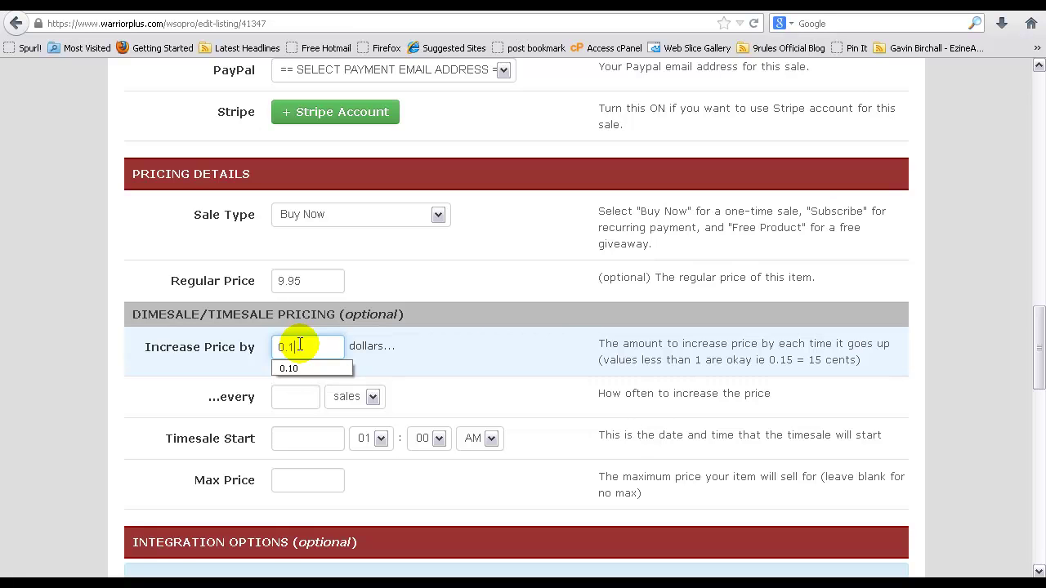
pyautogui.click(302, 396)
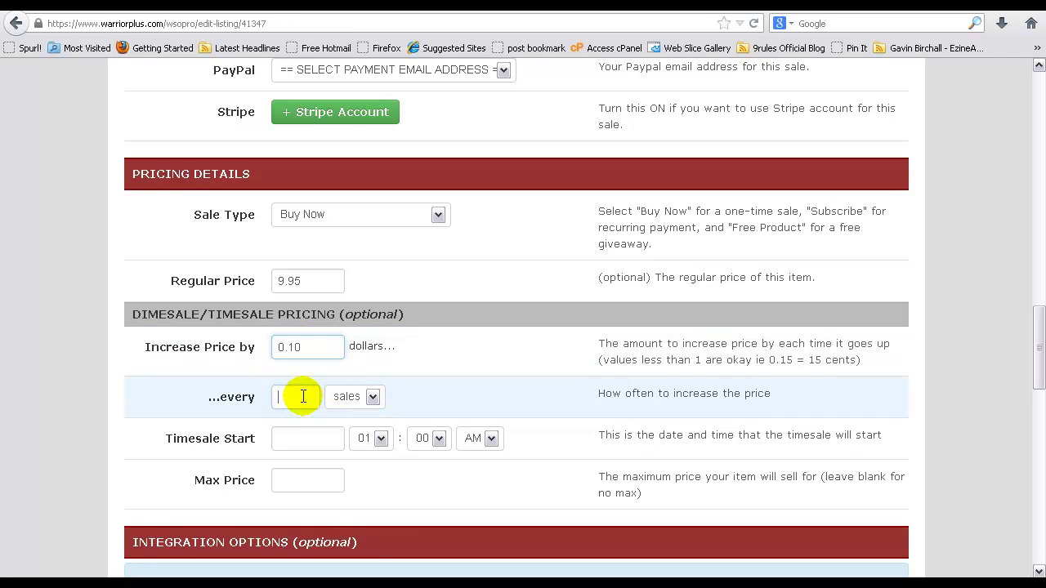
pyautogui.write('1')
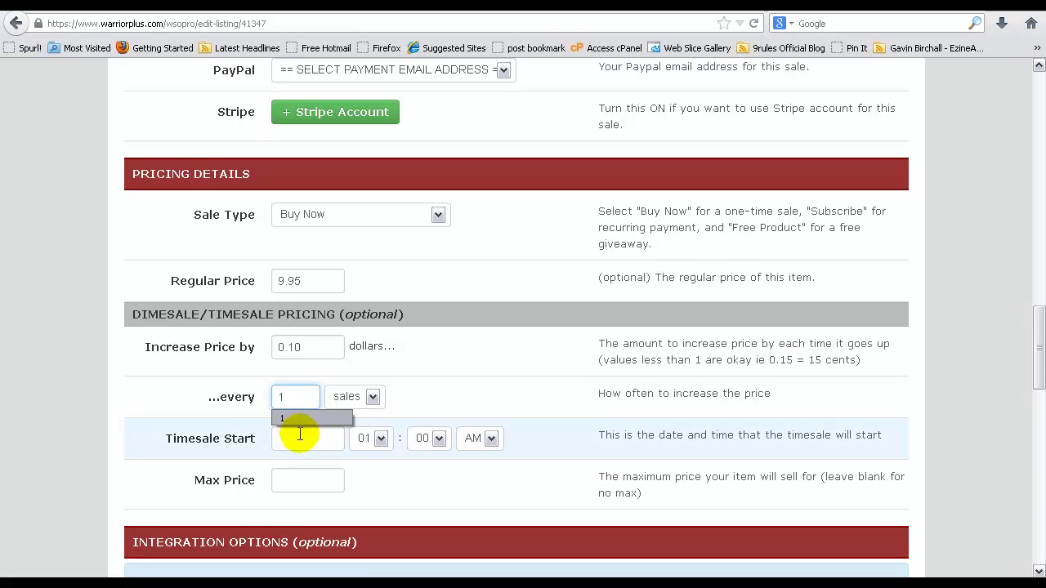
pyautogui.click(291, 481)
pyautogui.write('1')
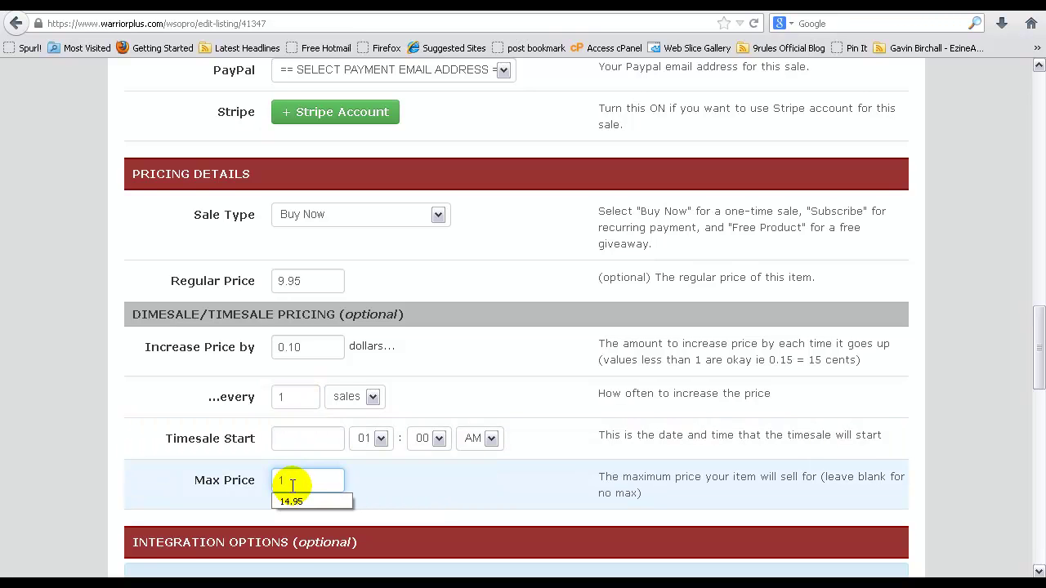
pyautogui.write('5.00')
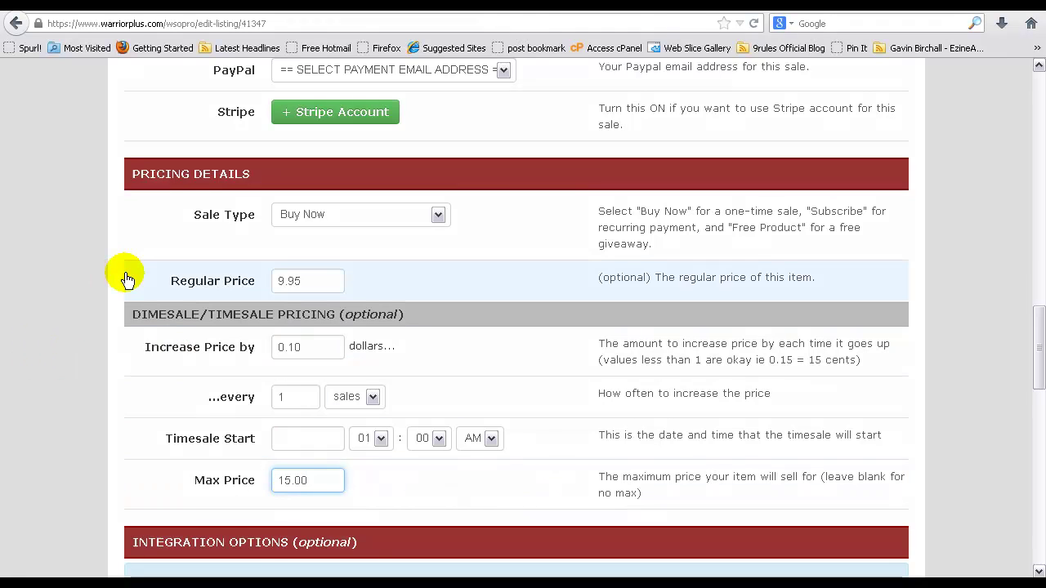
pyautogui.click(62, 303)
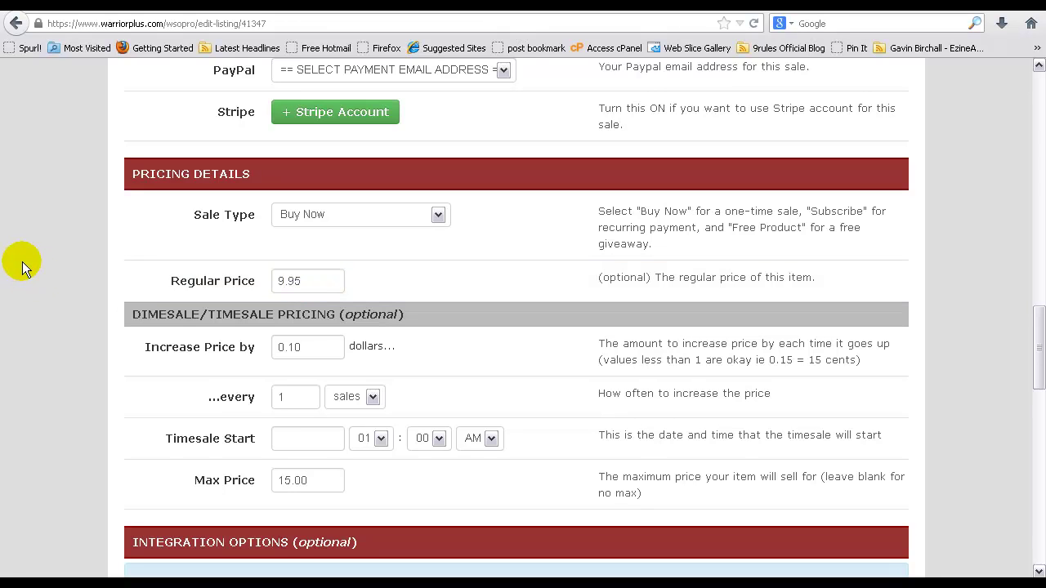
# Check the autoresponder services and the mailing lists available for GetResponse, and cancel without connecting a service
pyautogui.scroll(-2, 22, 262)
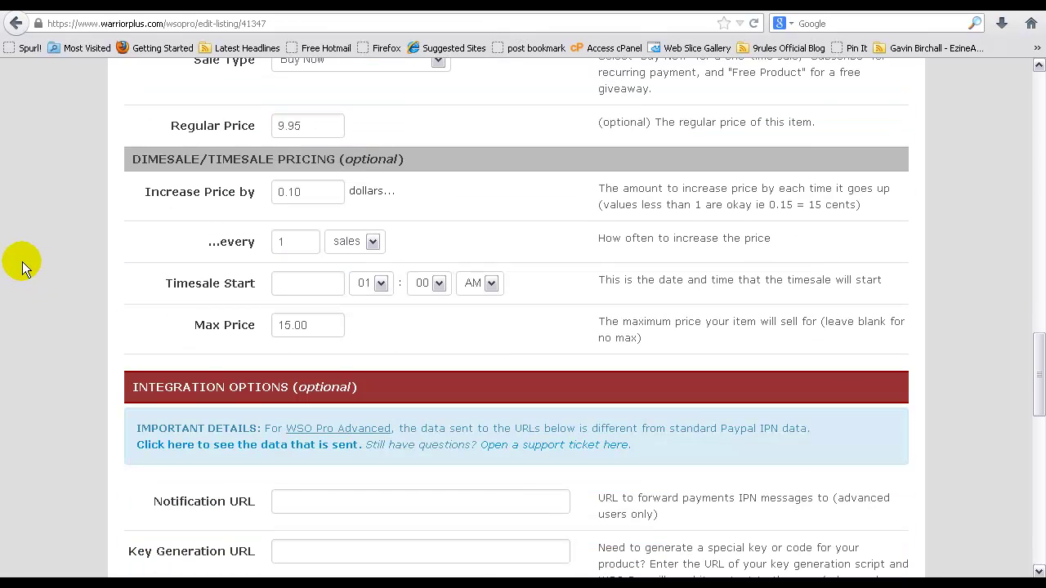
pyautogui.scroll(-1, 22, 262)
pyautogui.scroll(-2, 22, 262)
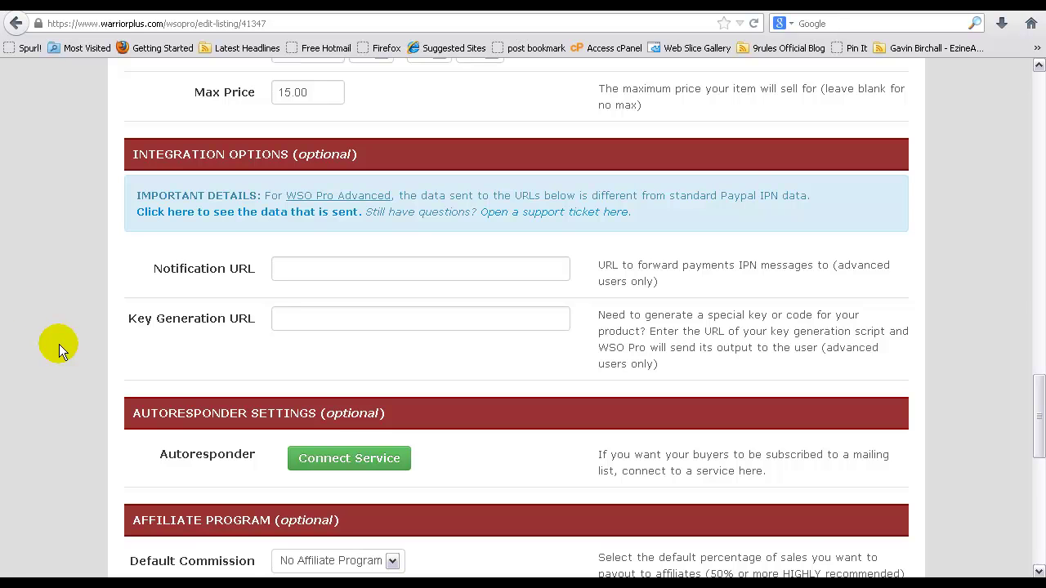
pyautogui.scroll(-3, 33, 306)
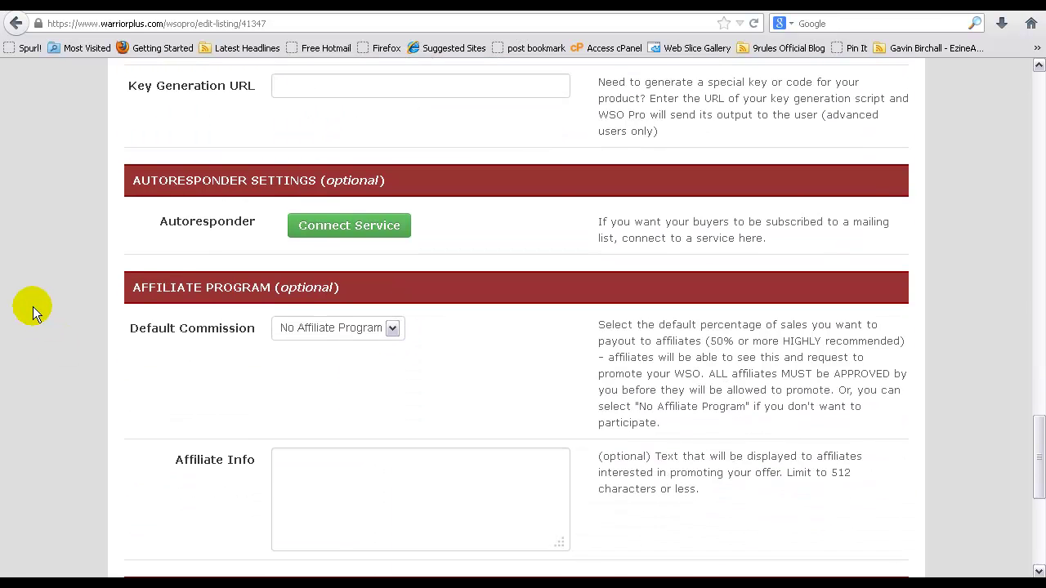
pyautogui.click(374, 227)
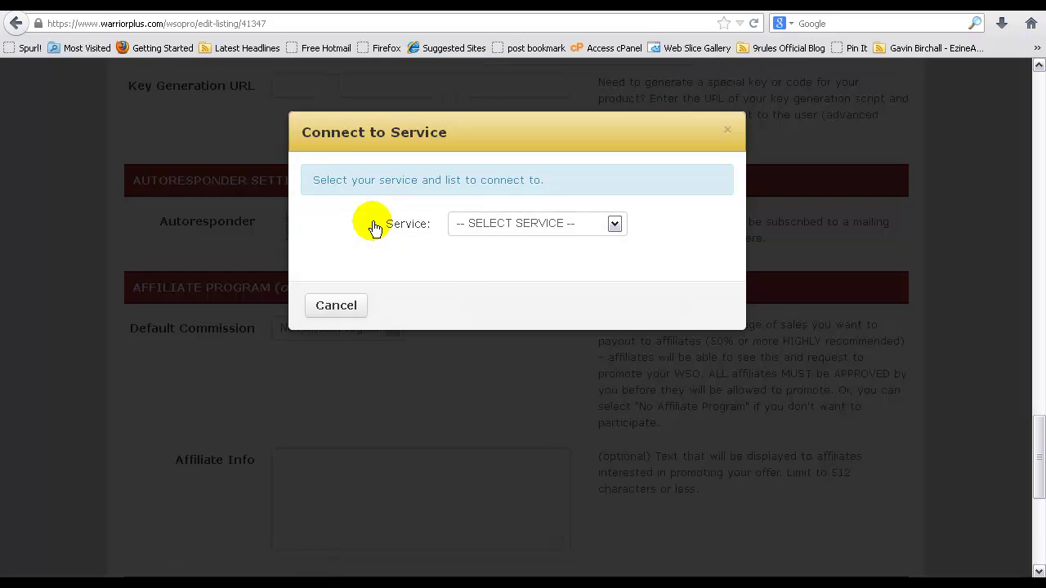
pyautogui.click(616, 224)
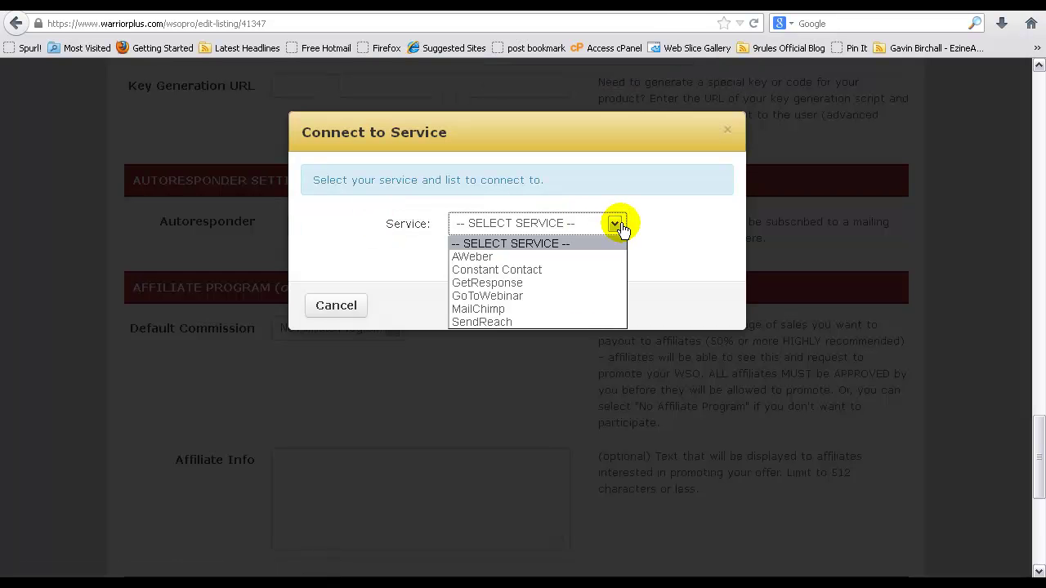
pyautogui.click(471, 283)
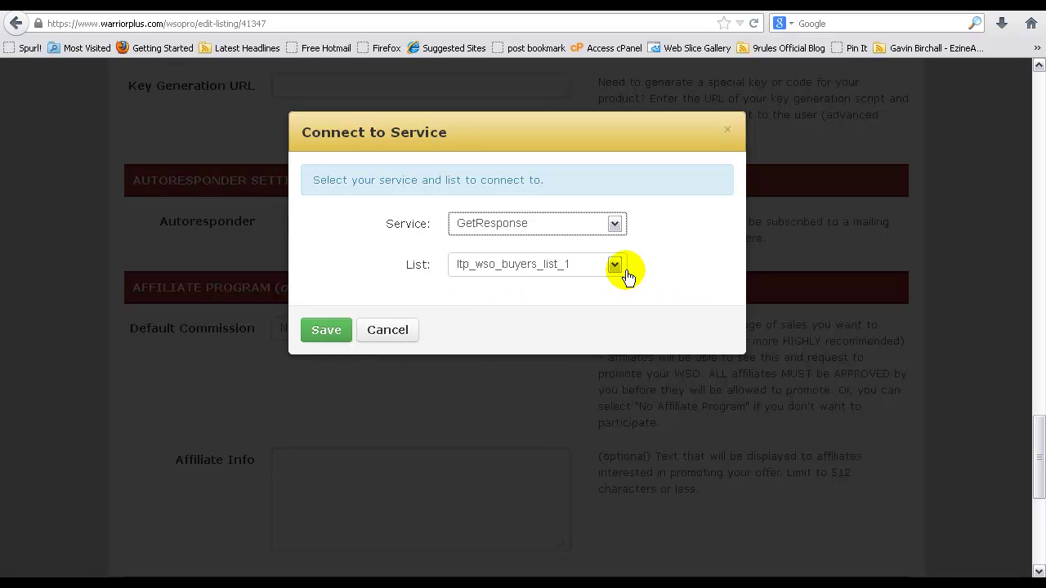
pyautogui.click(615, 266)
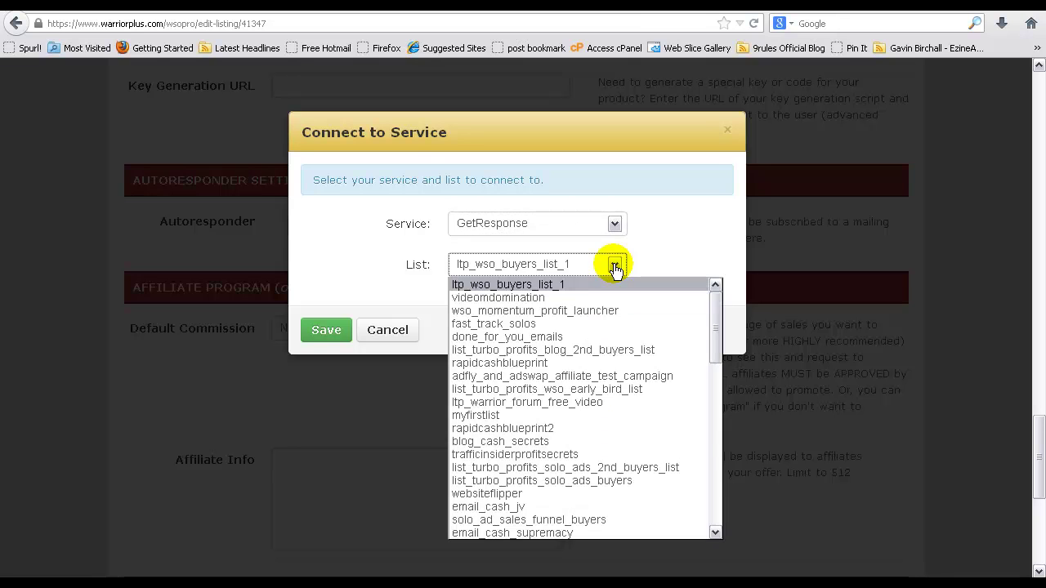
pyautogui.click(614, 268)
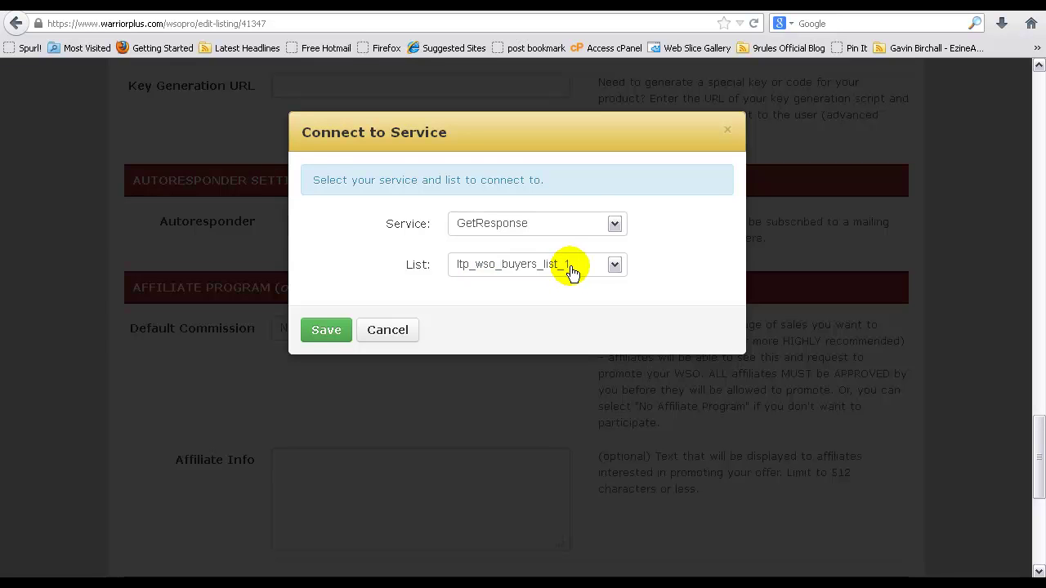
pyautogui.click(404, 329)
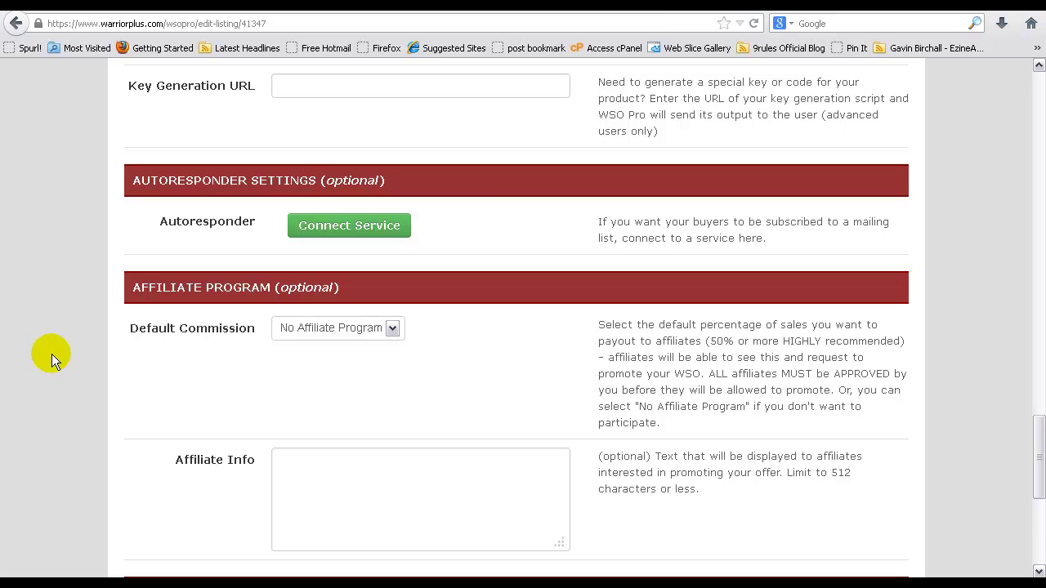
# Try a default affiliate commission of 75% and one of 100% in the affiliate program settings
pyautogui.scroll(-2, 51, 354)
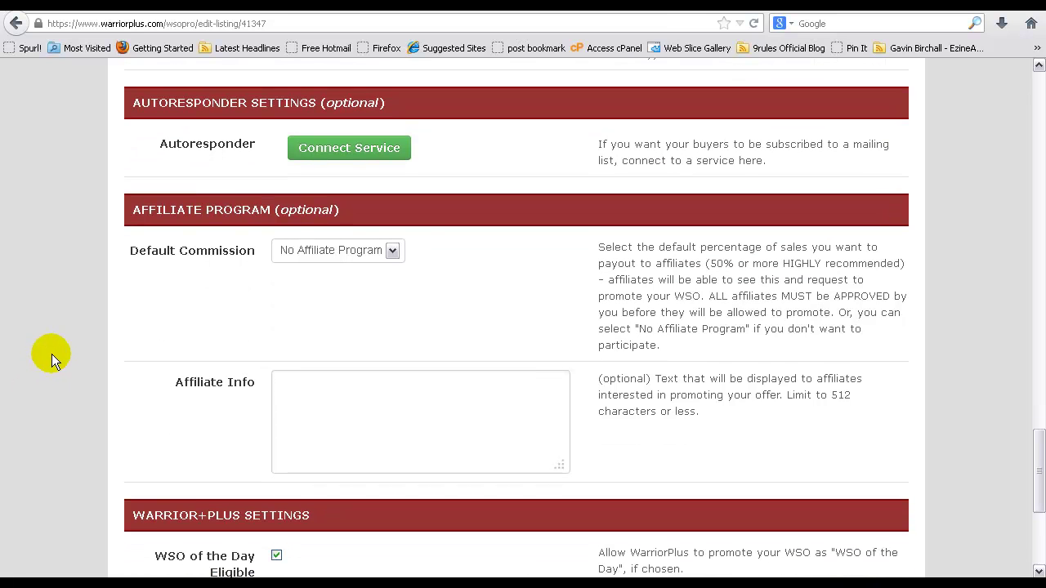
pyautogui.click(393, 252)
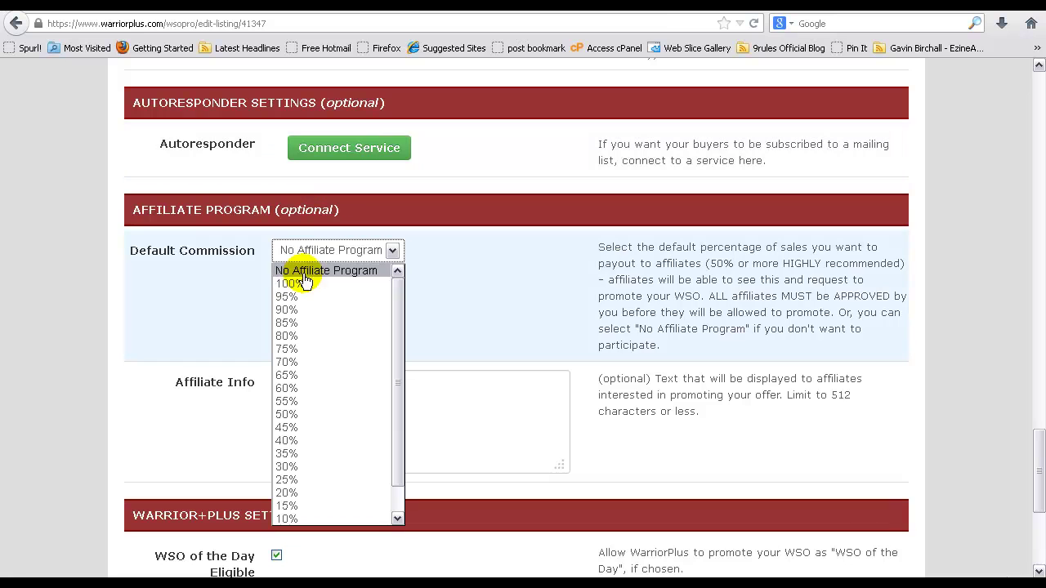
pyautogui.click(303, 348)
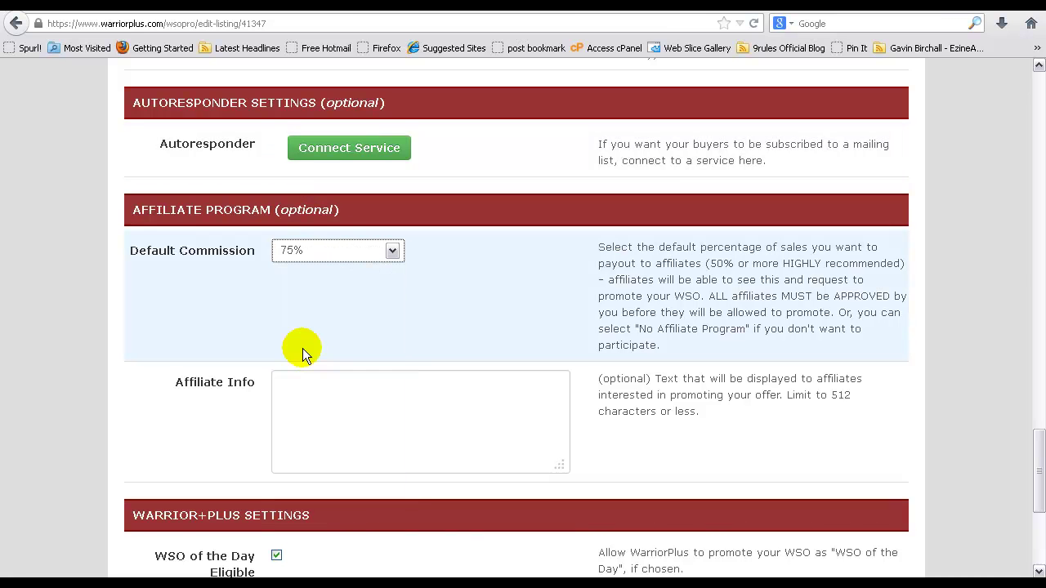
pyautogui.click(353, 412)
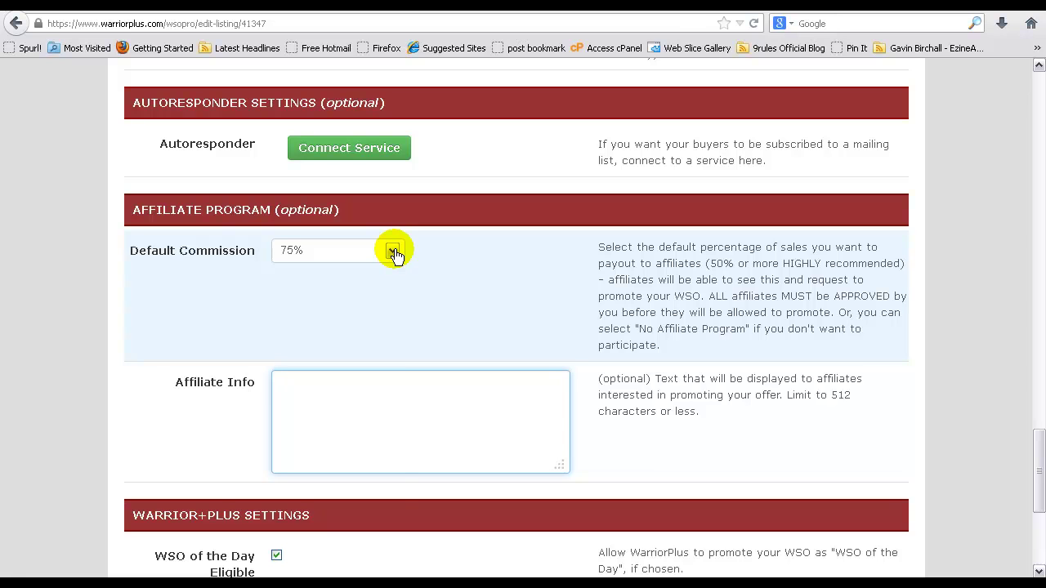
pyautogui.click(393, 251)
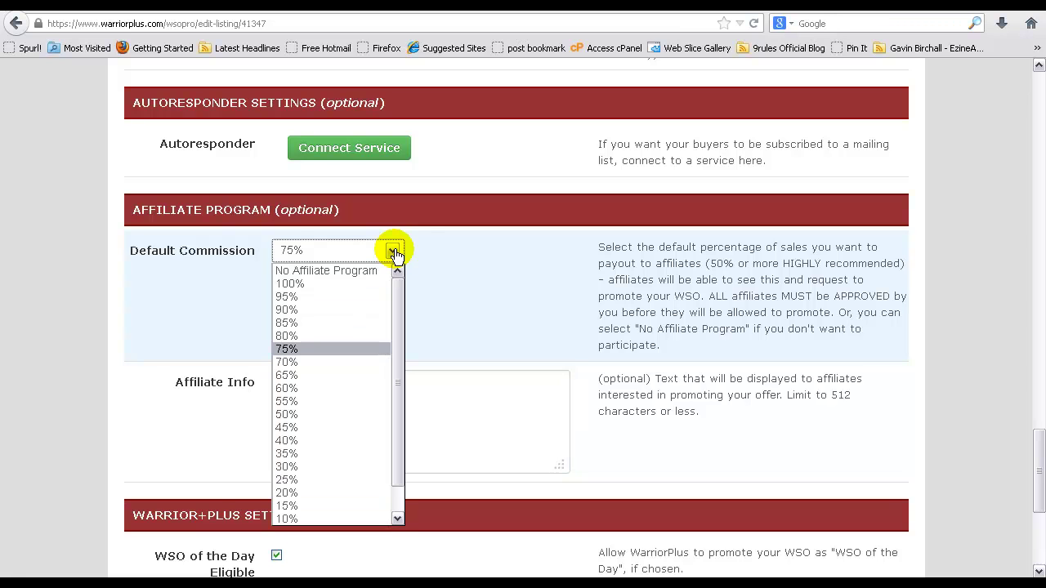
pyautogui.click(325, 284)
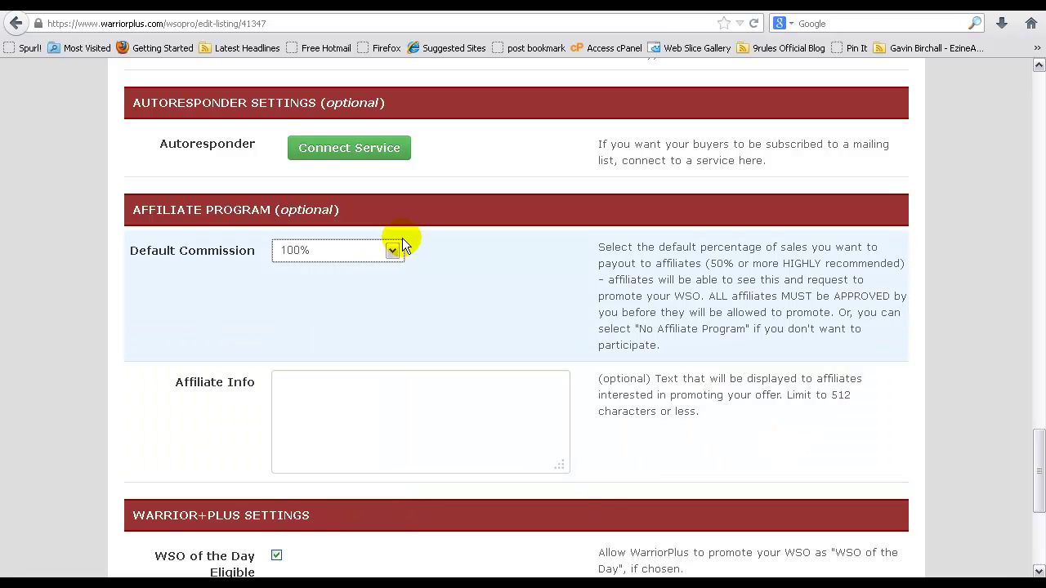
# Set the default commission of the affiliate program to 50%
pyautogui.click(392, 250)
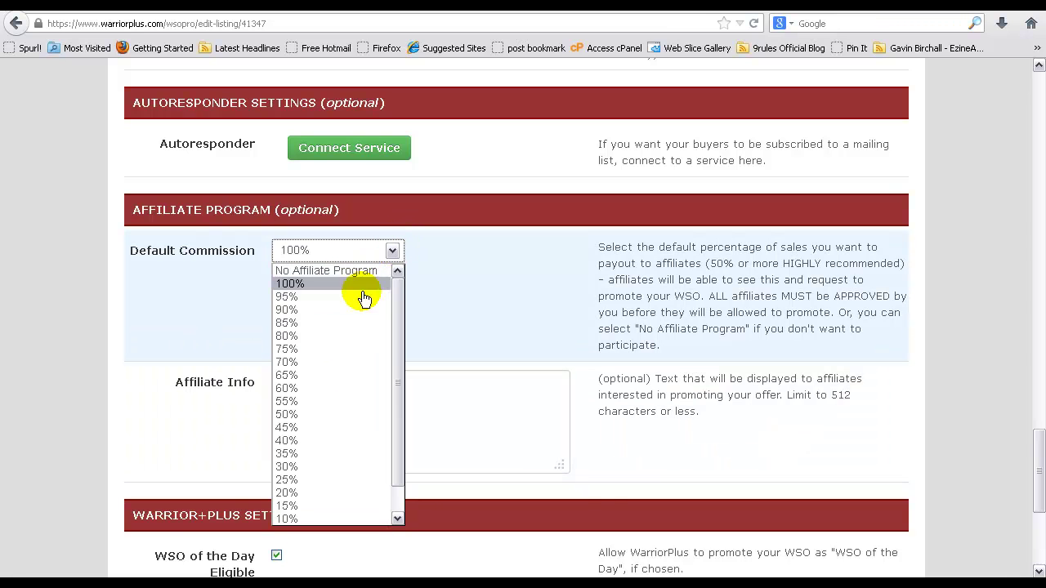
pyautogui.click(288, 414)
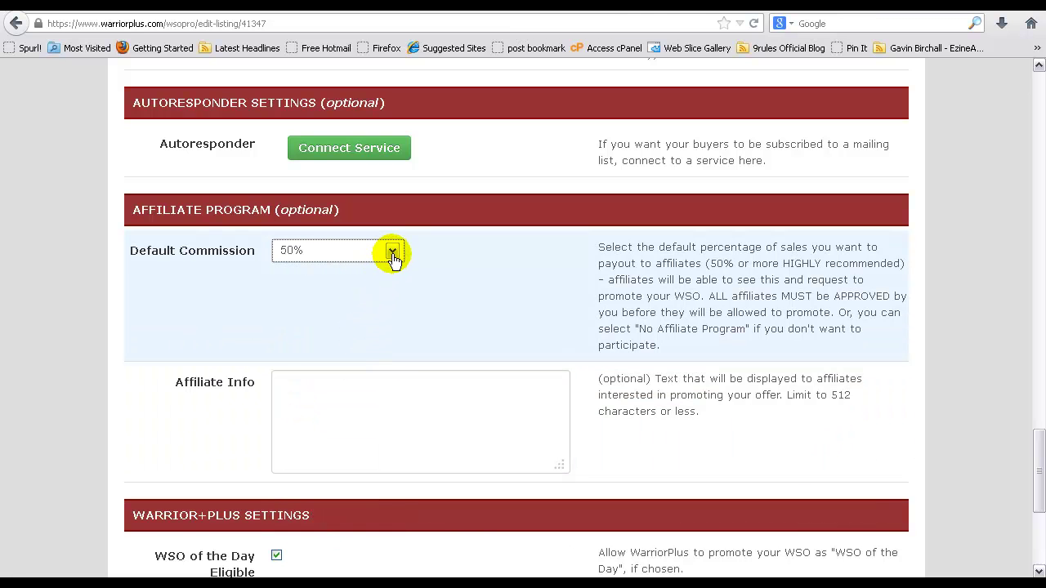
pyautogui.click(393, 259)
pyautogui.click(393, 259)
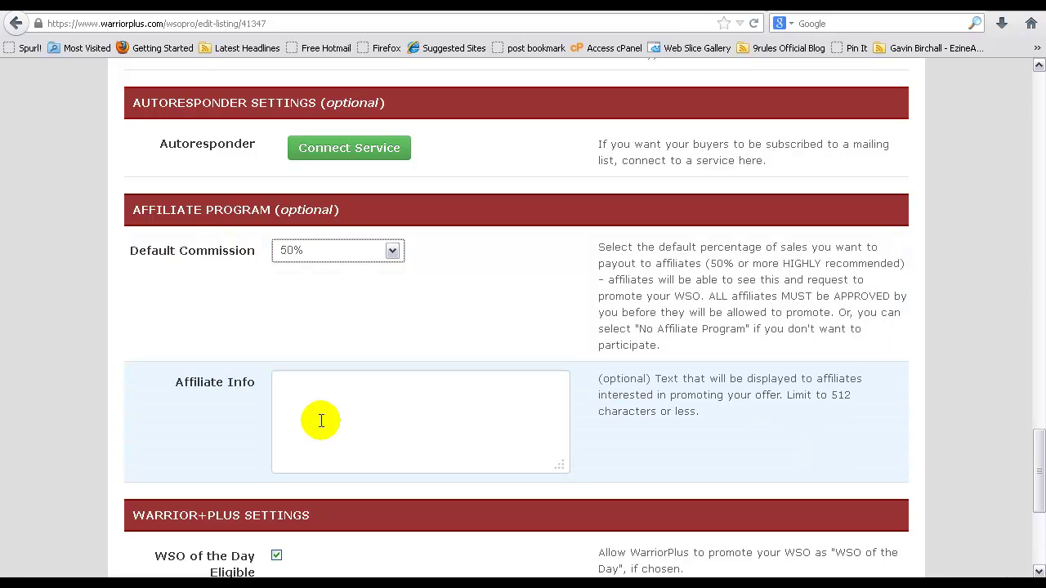
# Enter "leave a JV page url here: give some more info here too." as the affiliate info
pyautogui.click(319, 418)
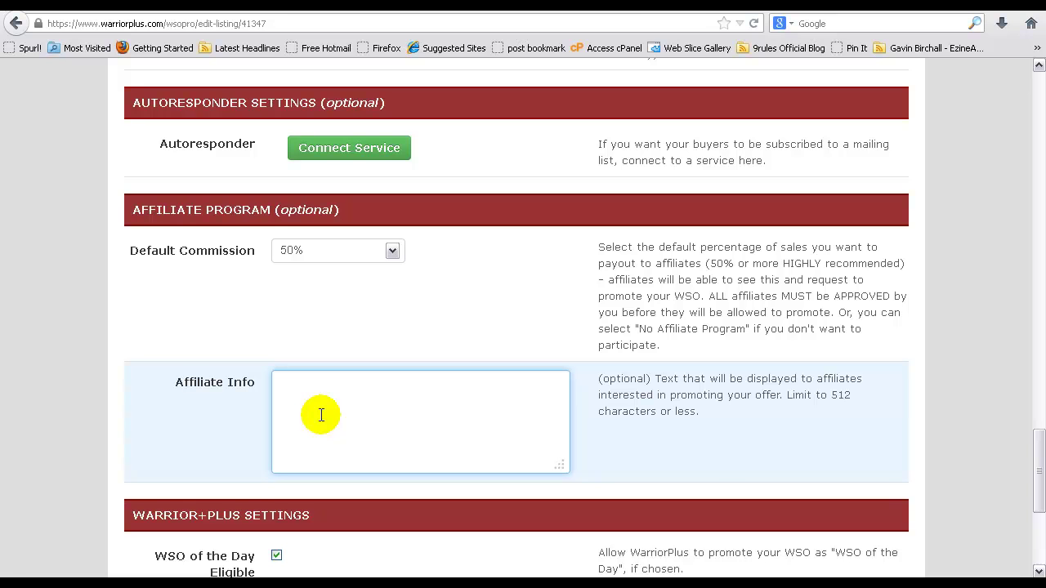
pyautogui.write('leave a JV page url here: give some')
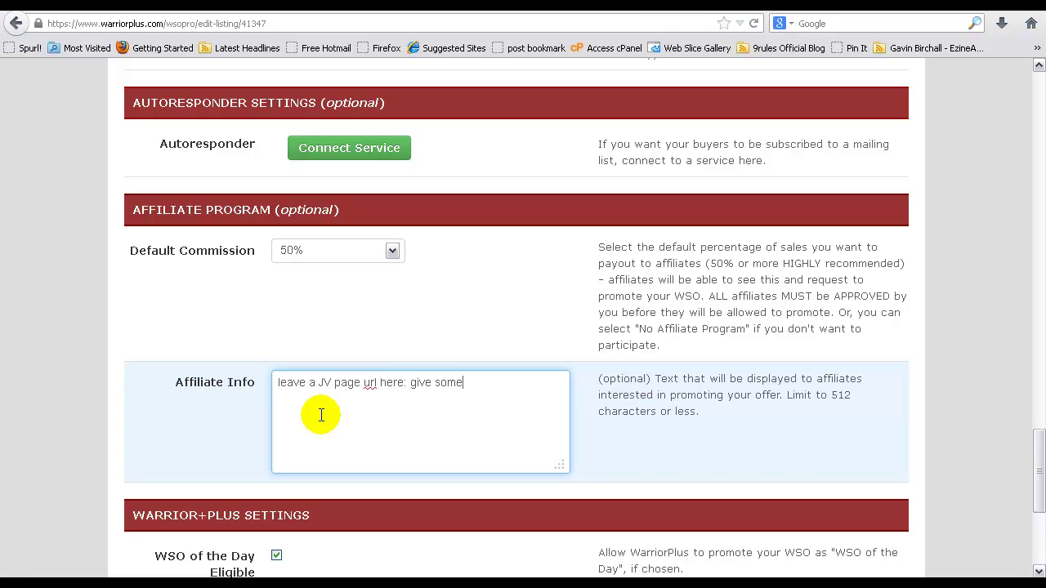
pyautogui.write(' more info here too.')
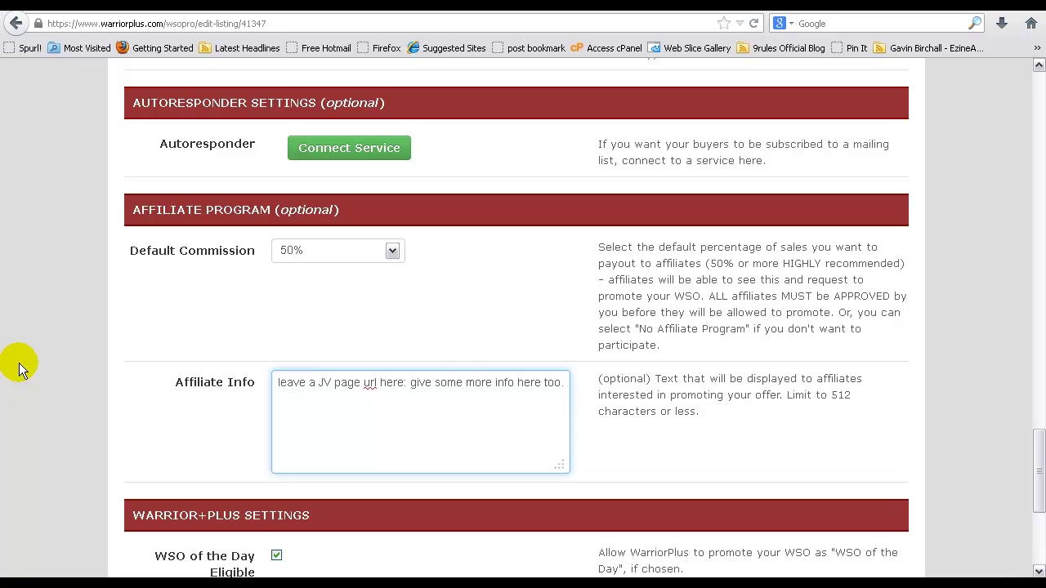
pyautogui.click(38, 358)
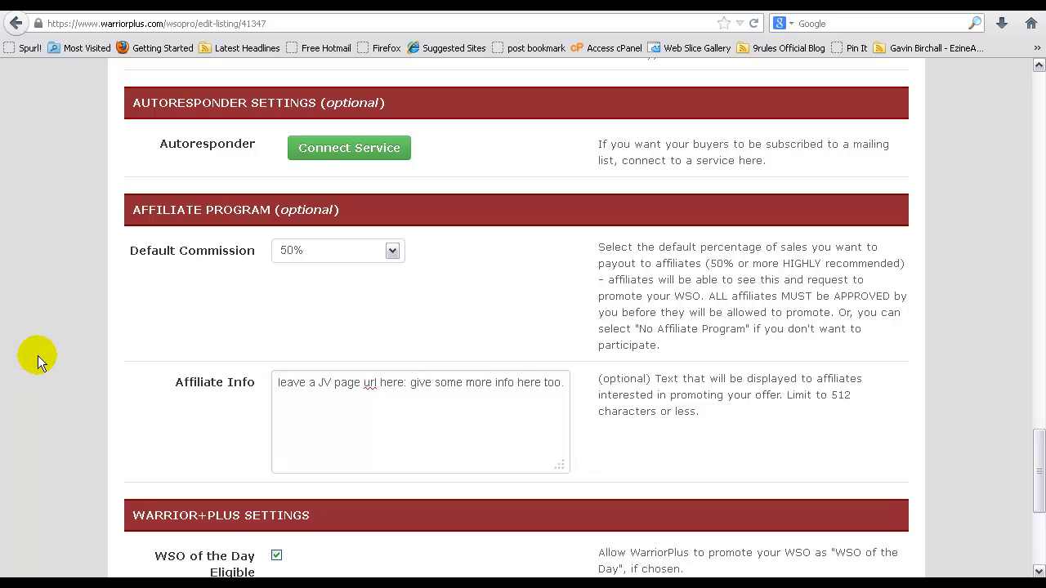
# Try a Warrior+Plus commission of 50% and one of 75% in the Warrior+Plus settings
pyautogui.scroll(-5, 38, 356)
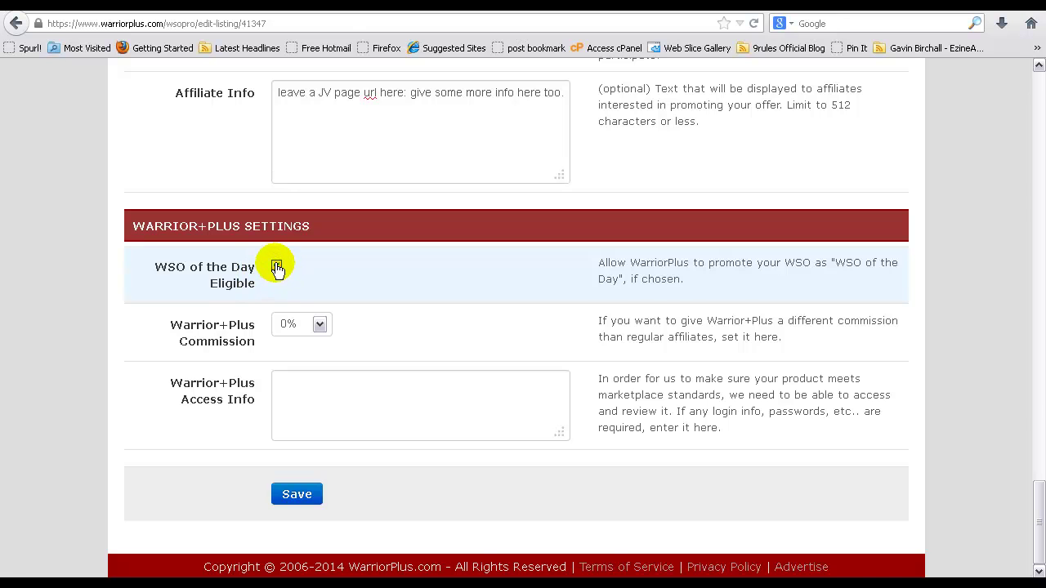
pyautogui.click(322, 324)
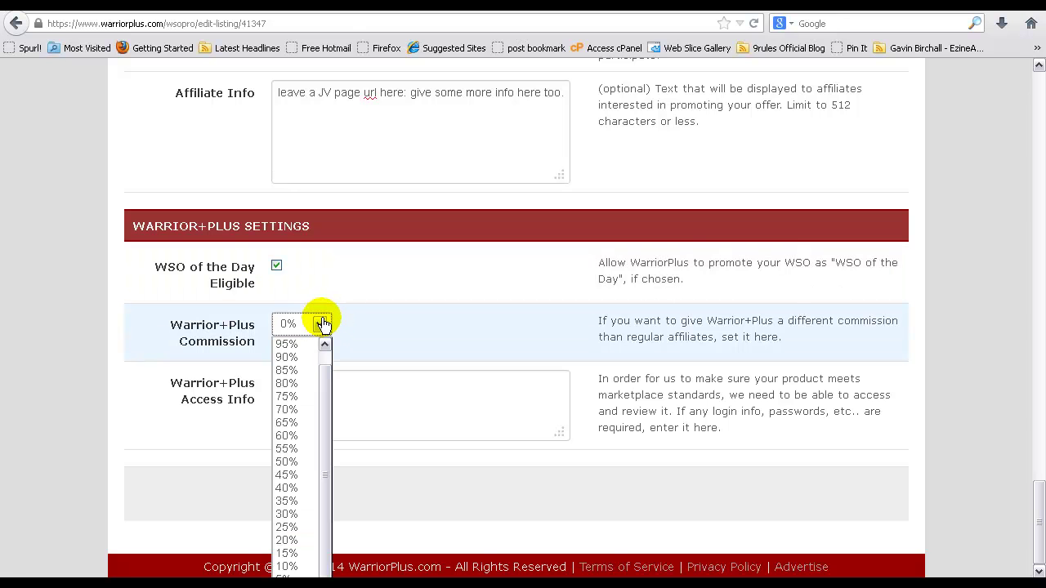
pyautogui.scroll(5, 19, 275)
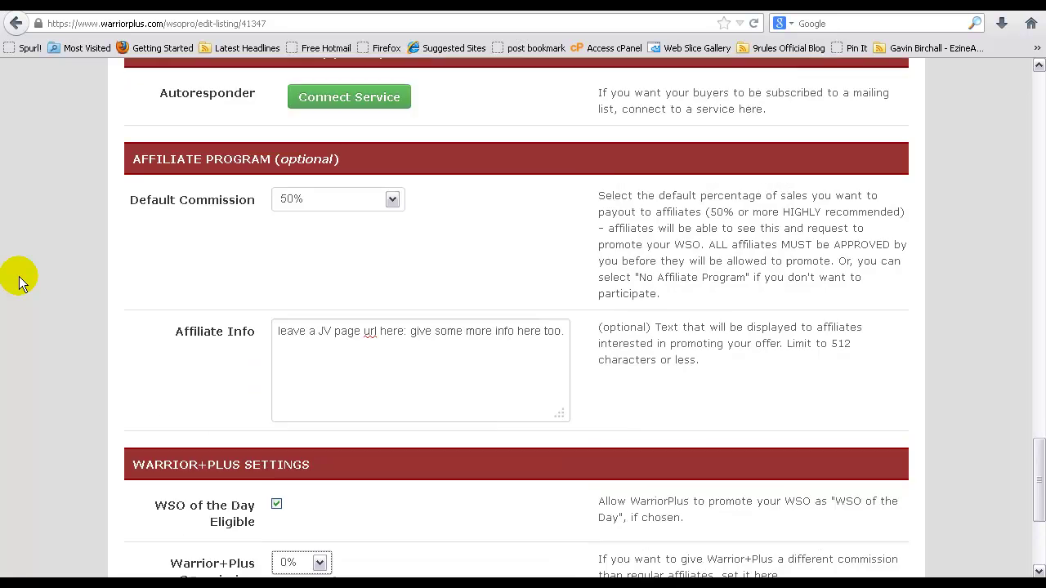
pyautogui.scroll(2, 19, 281)
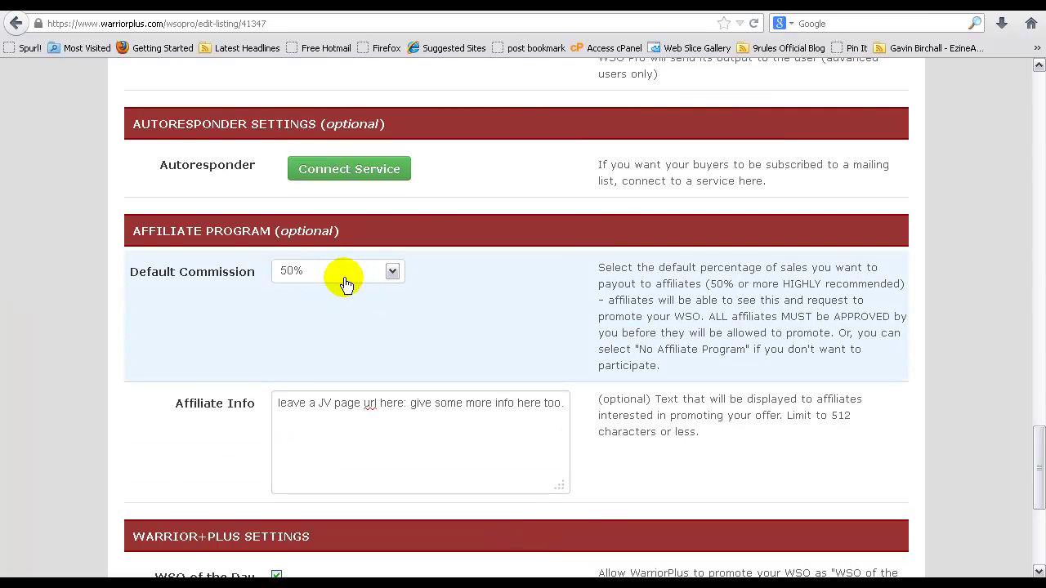
pyautogui.scroll(-6, 94, 316)
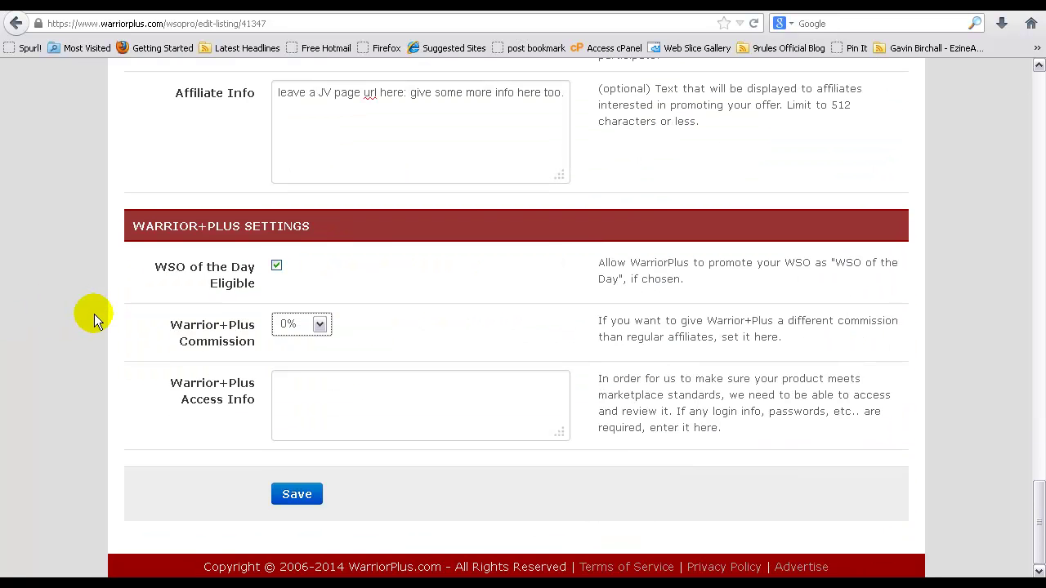
pyautogui.click(322, 327)
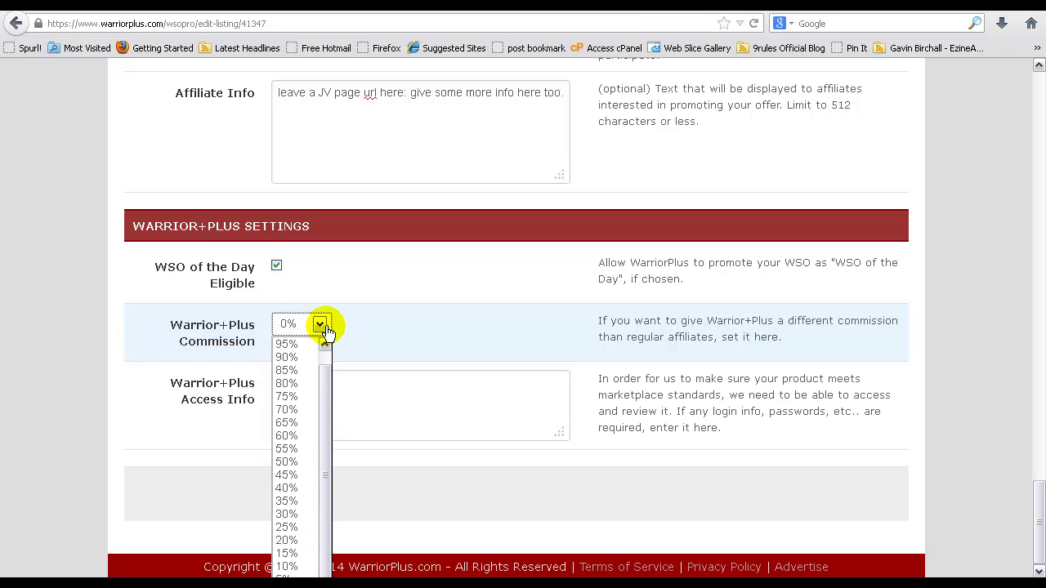
pyautogui.click(291, 462)
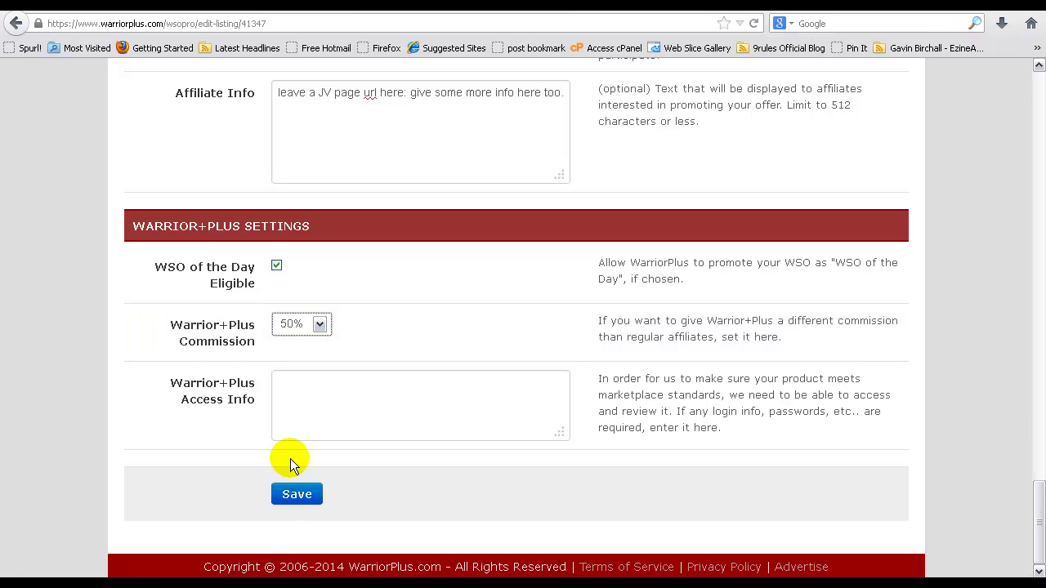
pyautogui.click(323, 327)
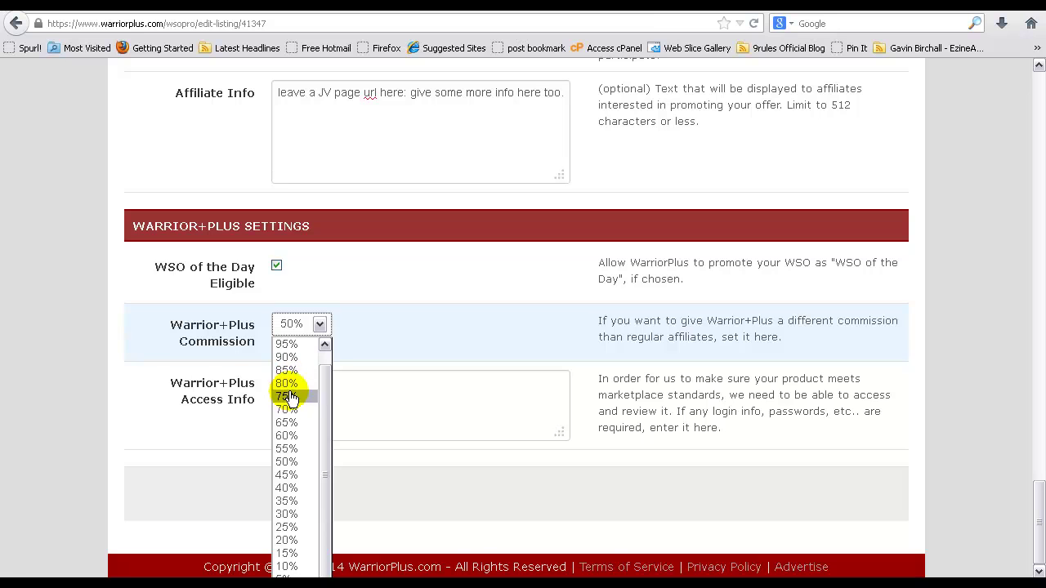
pyautogui.click(289, 393)
# Set the Warrior+Plus commission to 100%
pyautogui.click(321, 323)
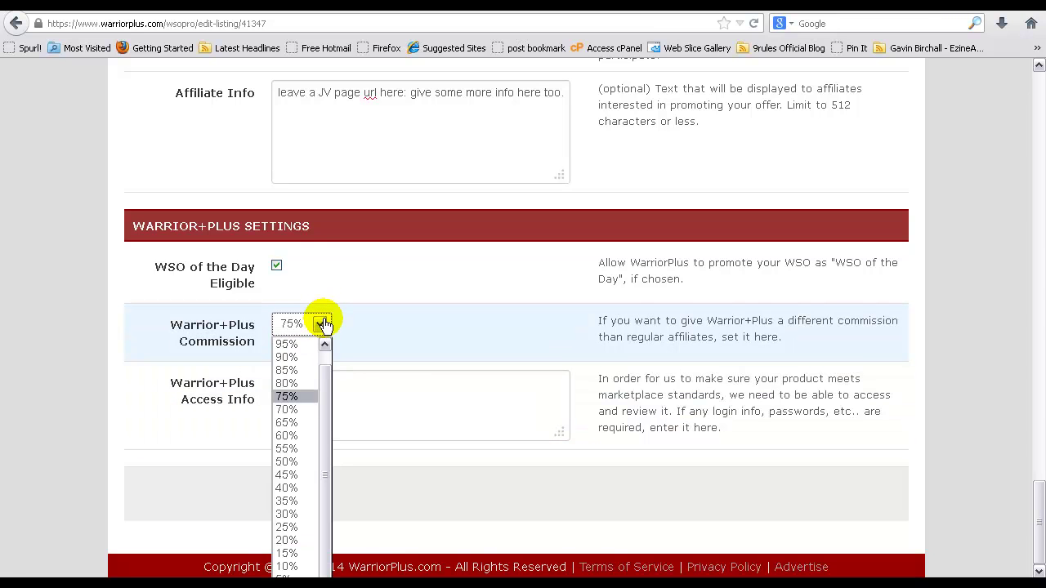
pyautogui.scroll(1, 322, 350)
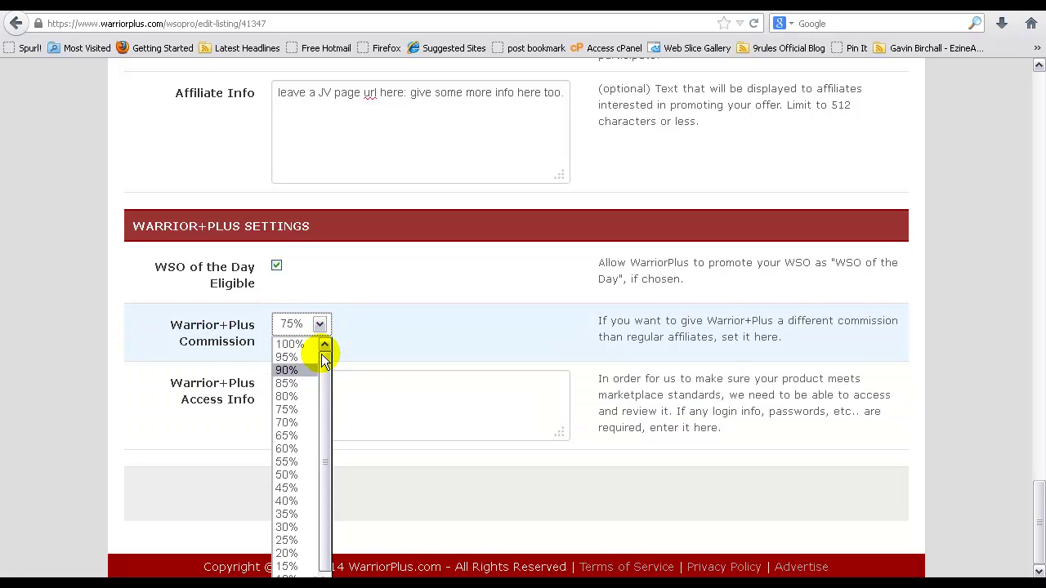
pyautogui.click(309, 348)
# Set the default commission of the affiliate program to 100%
pyautogui.scroll(6, 146, 315)
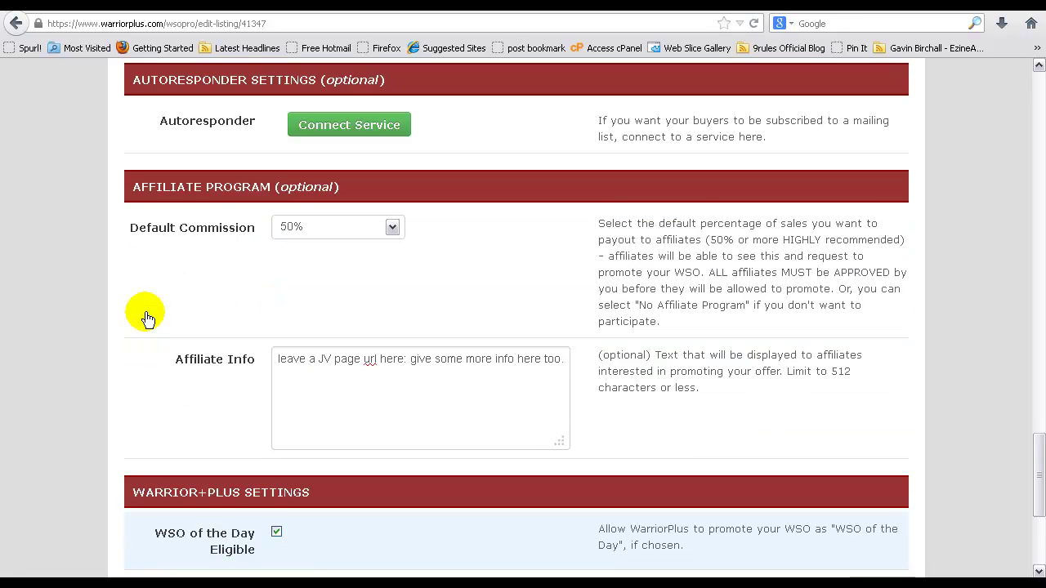
pyautogui.click(392, 273)
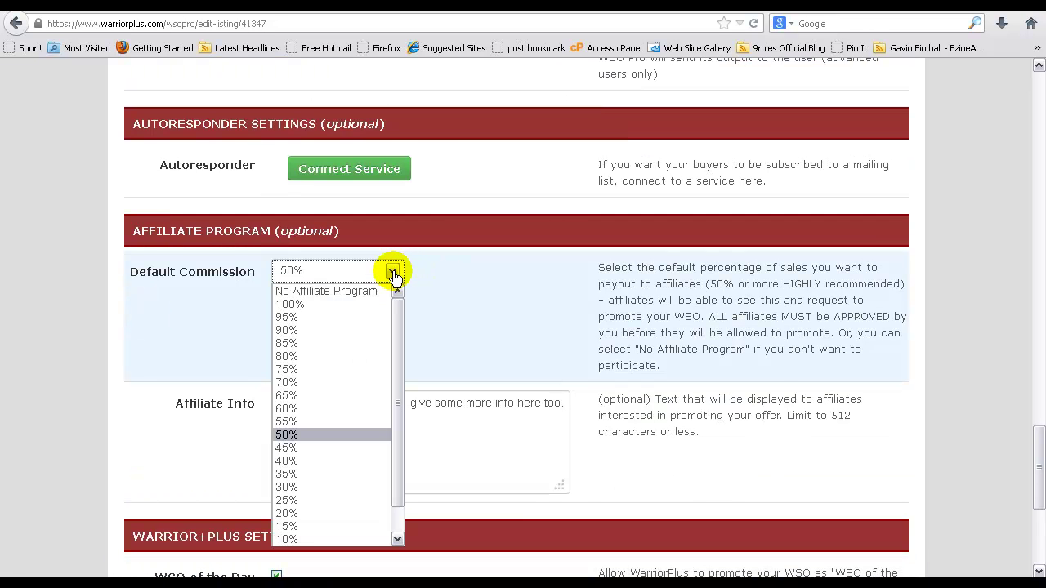
pyautogui.click(327, 304)
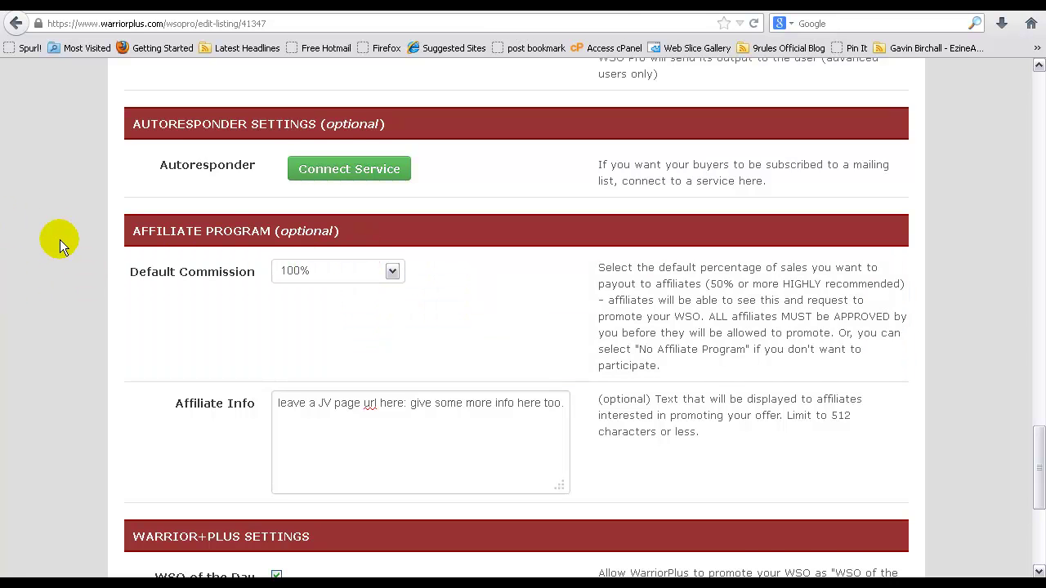
# Enter "add a review copy of your product here: URL to a zip file." as the Warrior+Plus access info
pyautogui.scroll(-5, 60, 240)
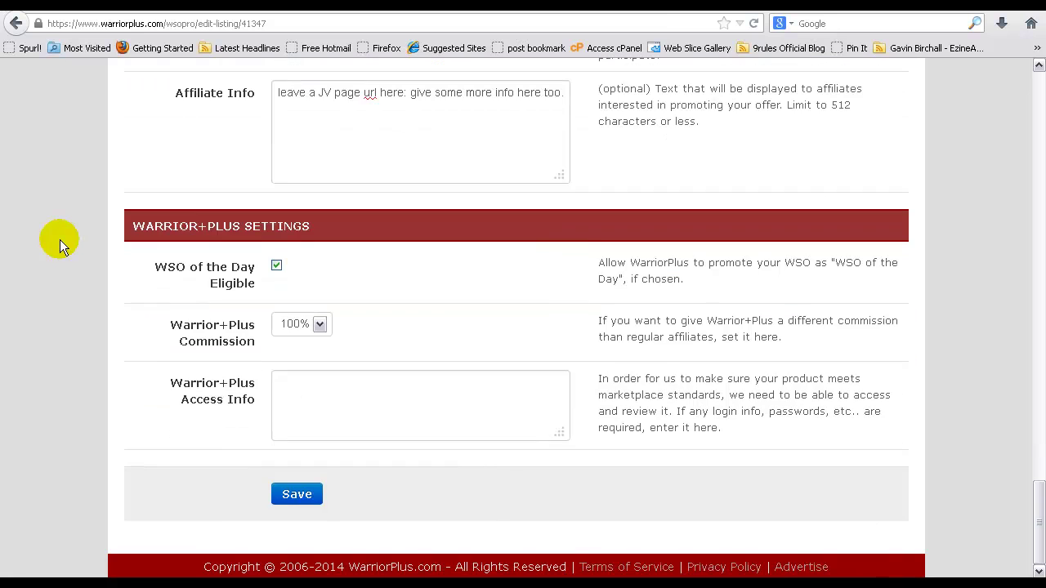
pyautogui.click(334, 386)
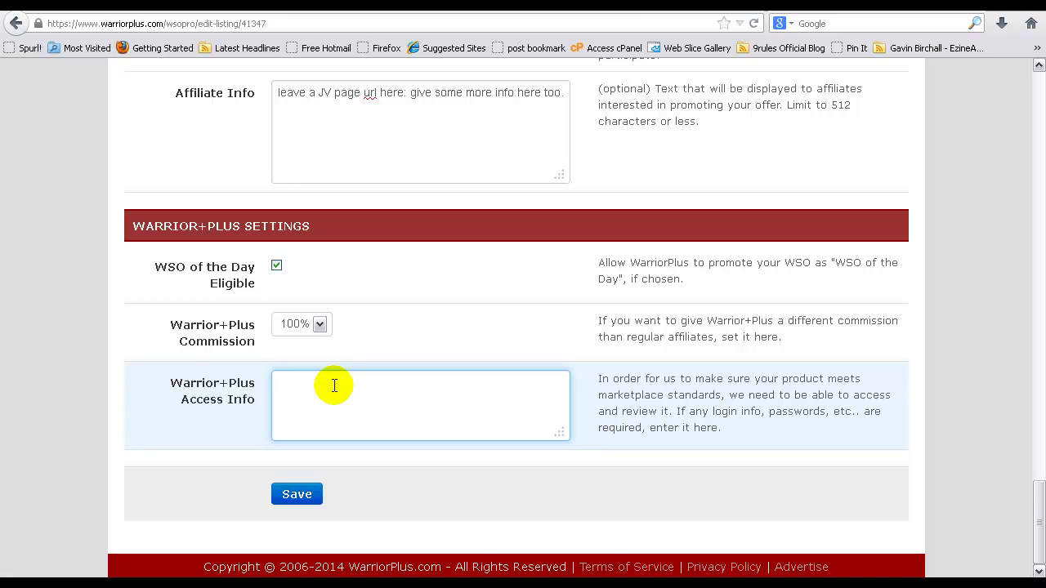
pyautogui.write('add yo')
pyautogui.press('BackSpace')
pyautogui.press('BackSpace')
pyautogui.write('a review copy of your product')
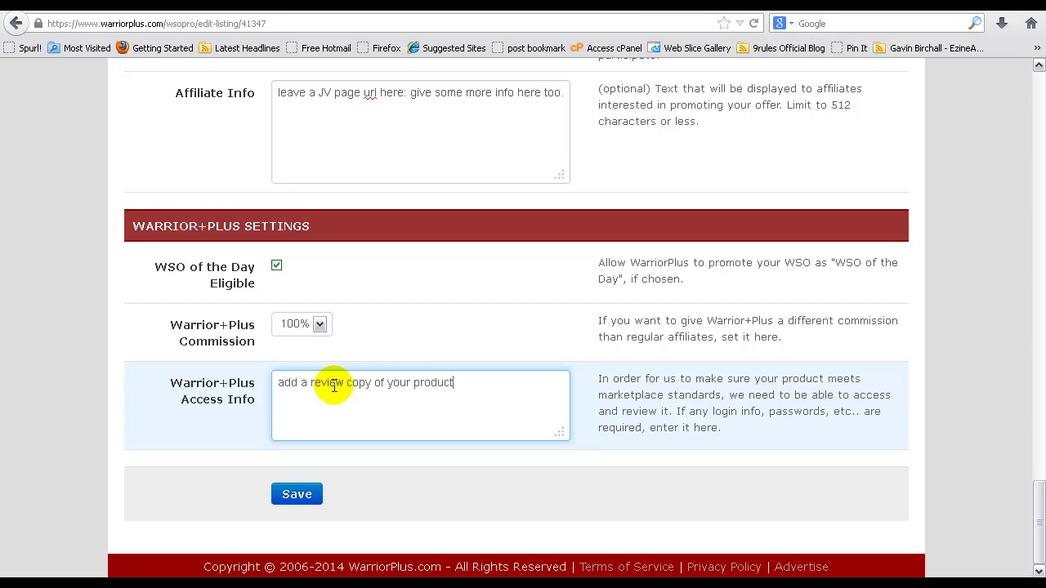
pyautogui.write(' here')
pyautogui.write(': ')
pyautogui.write('URL')
pyautogui.write(' or a')
pyautogui.press('BackSpace')
pyautogui.press('BackSpace')
pyautogui.press('BackSpace')
pyautogui.press('BackSpace')
pyautogui.write('to a zip file.')
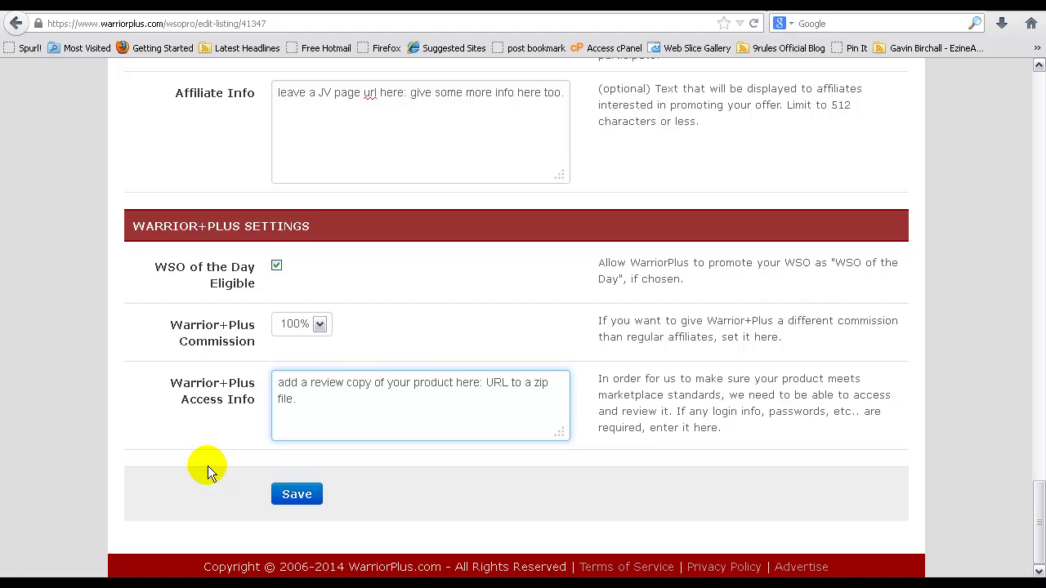
# Look back over the pricing, integration and affiliate settings and save the product listing
pyautogui.scroll(10, 36, 388)
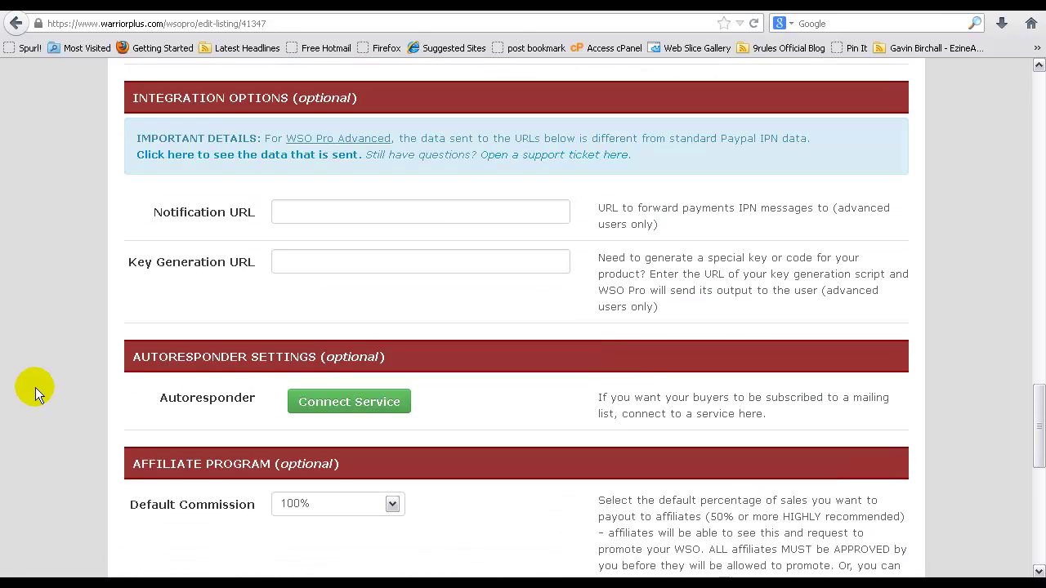
pyautogui.scroll(3, 35, 387)
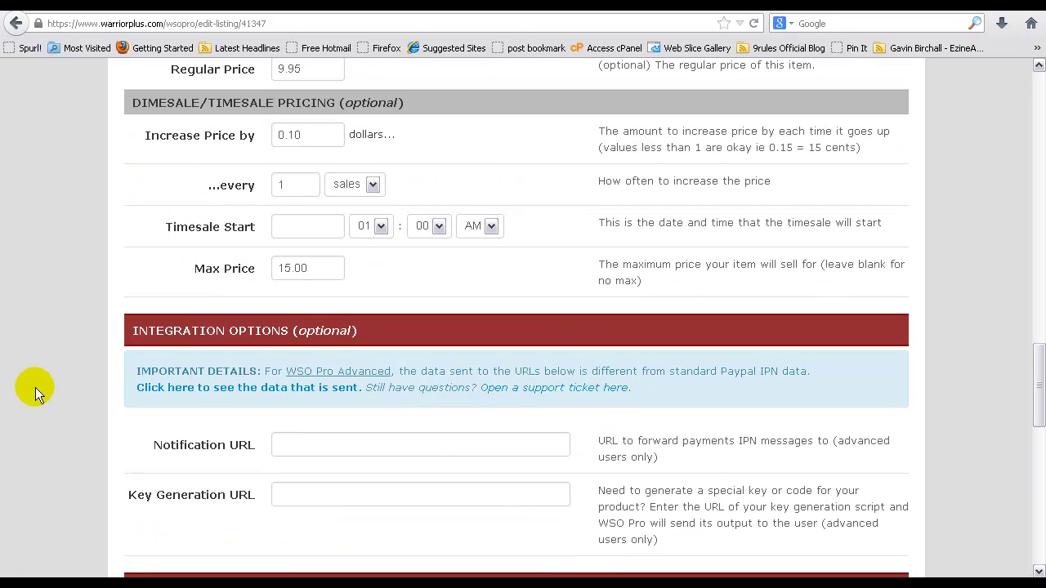
pyautogui.scroll(-8, 35, 387)
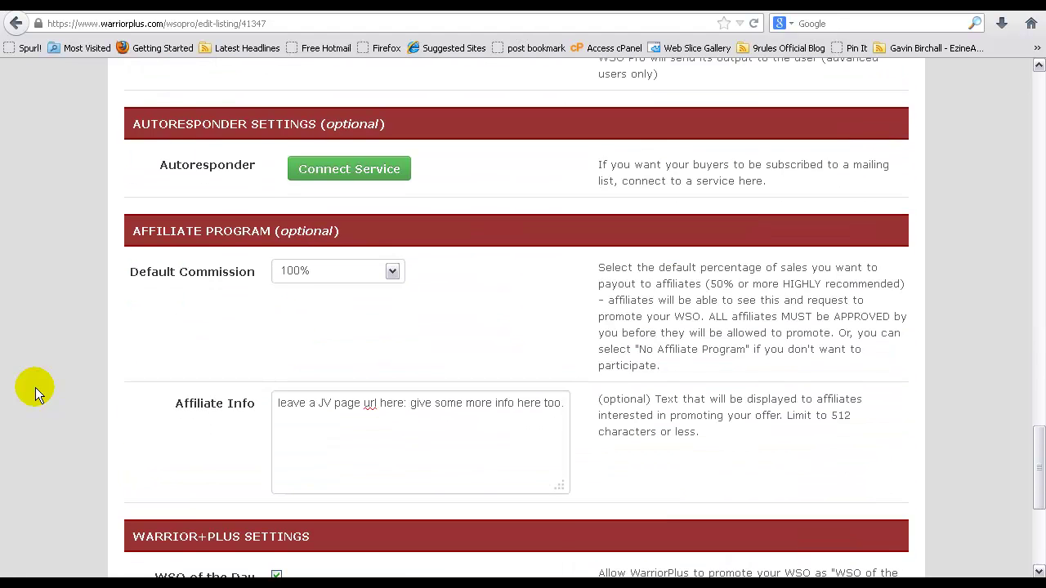
pyautogui.scroll(-5, 35, 388)
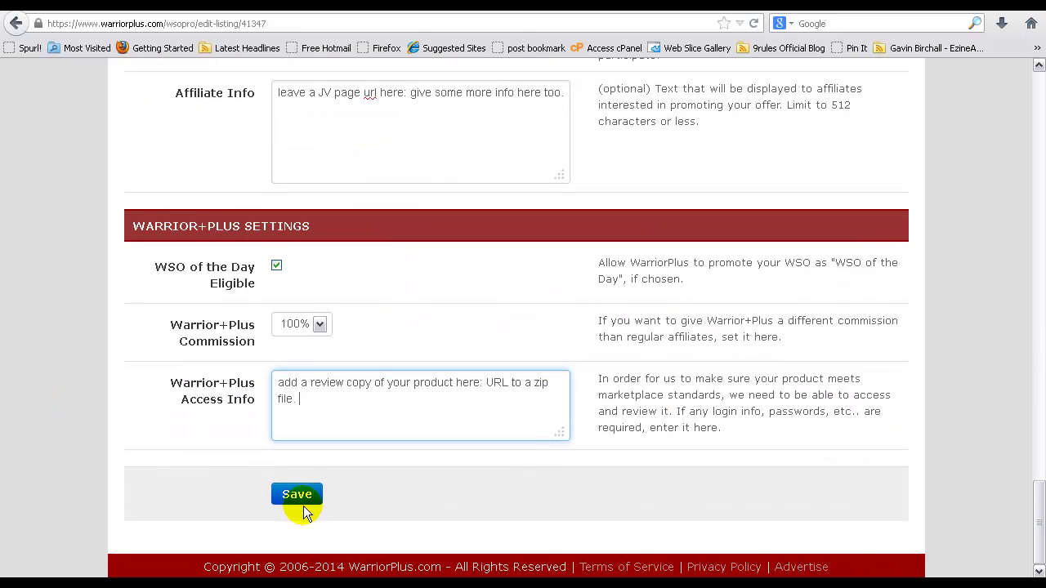
pyautogui.click(306, 505)
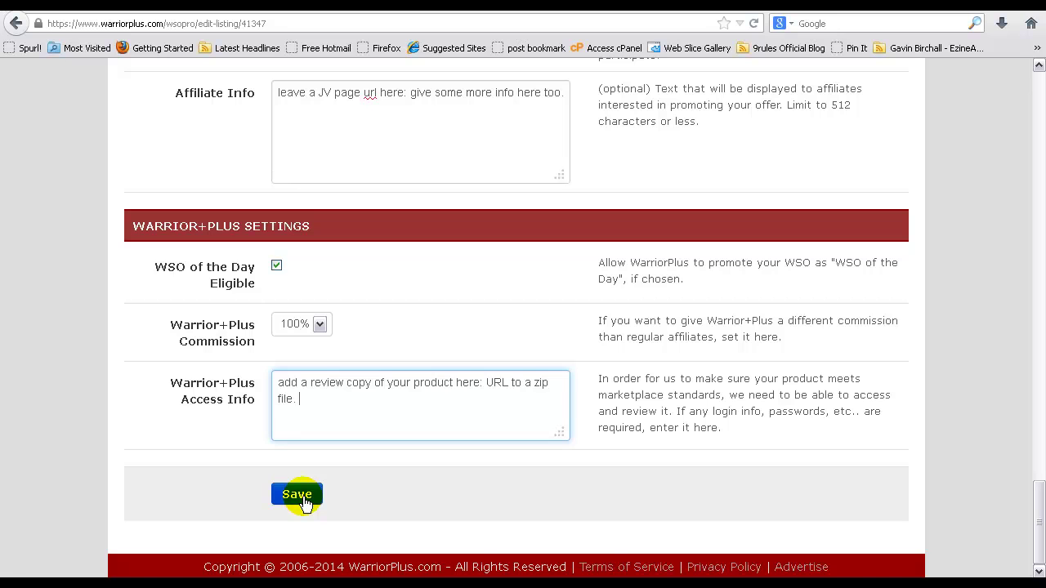
pyautogui.click(302, 500)
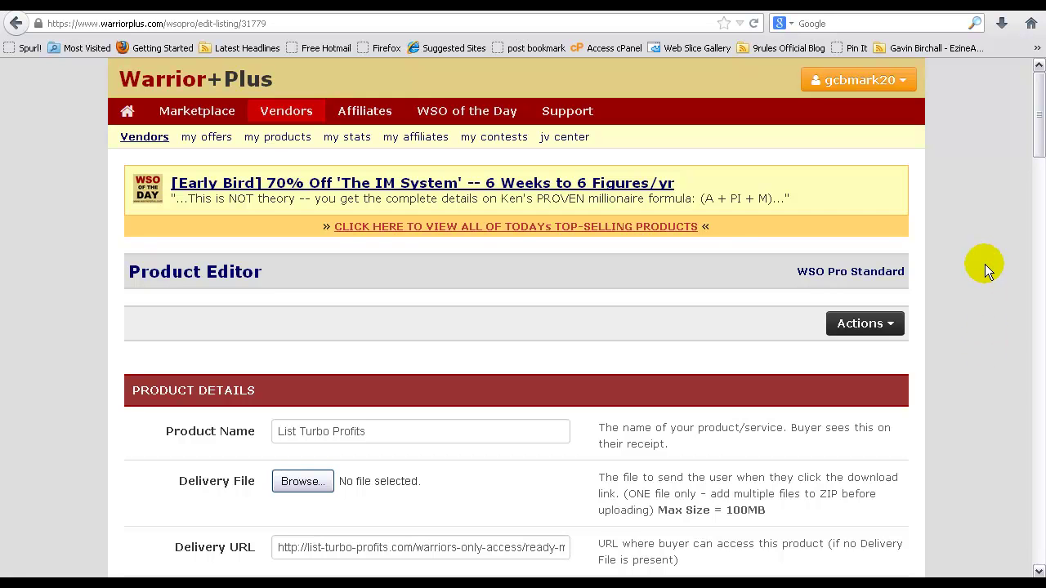
# View the affiliate signup page of the List Turbo Profits product and examine its affiliate offer details
pyautogui.click(885, 324)
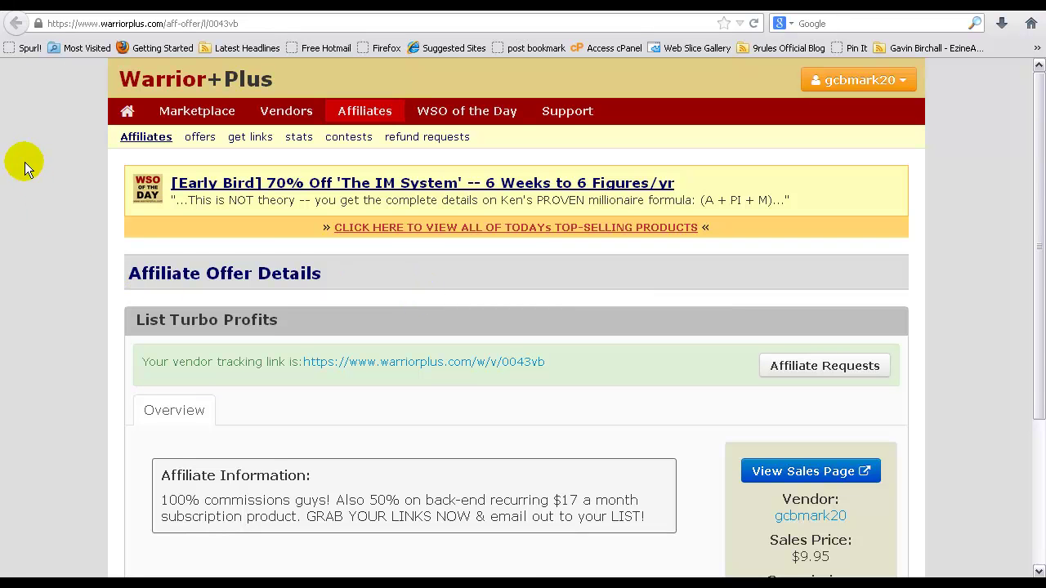
pyautogui.scroll(-5, 25, 161)
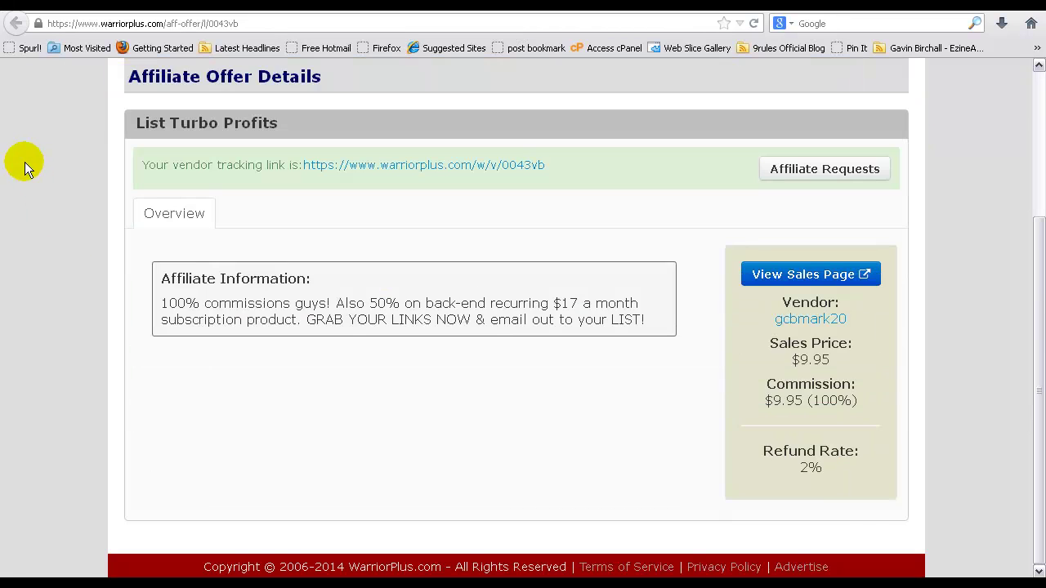
pyautogui.scroll(5, 24, 161)
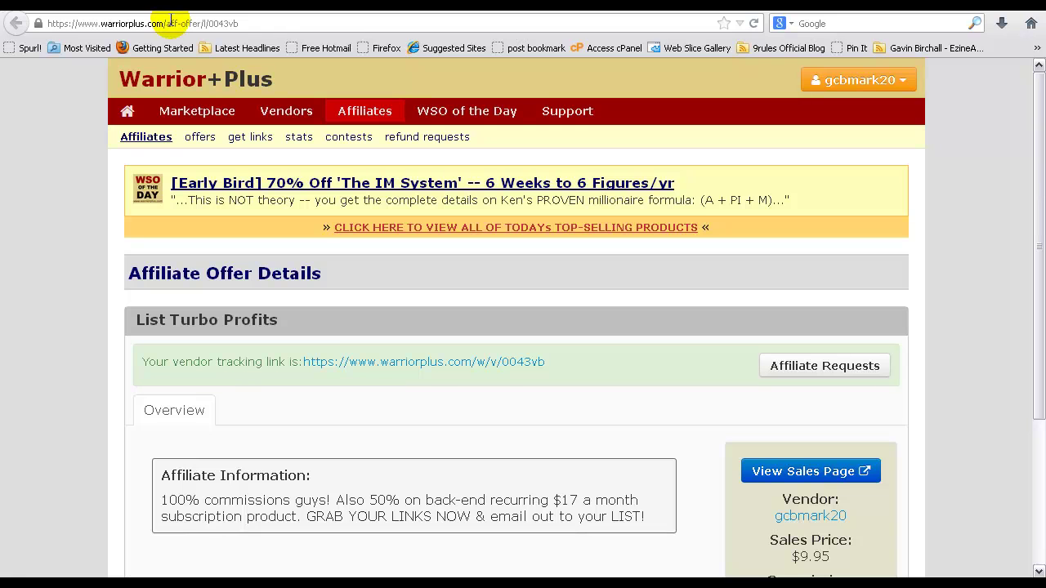
pyautogui.click(171, 19)
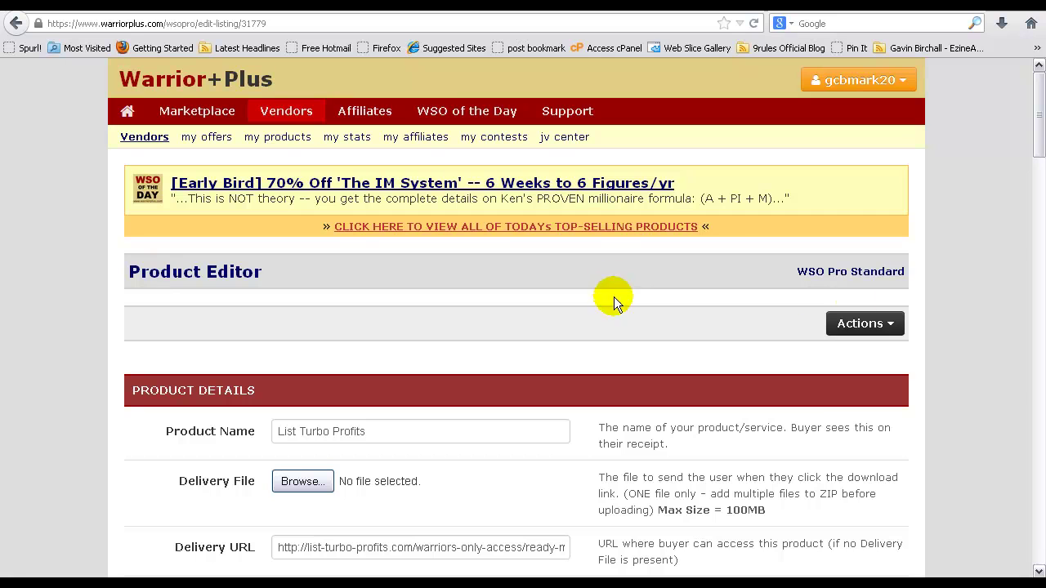
# Check the actions available for the List Turbo Profits product, including its embed code option, without choosing one
pyautogui.click(887, 324)
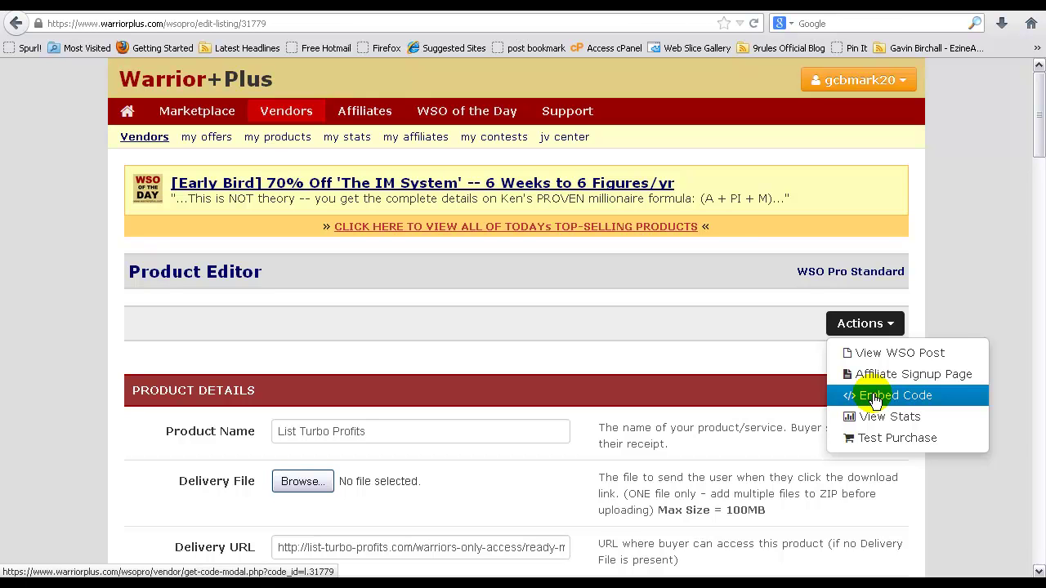
pyautogui.click(736, 350)
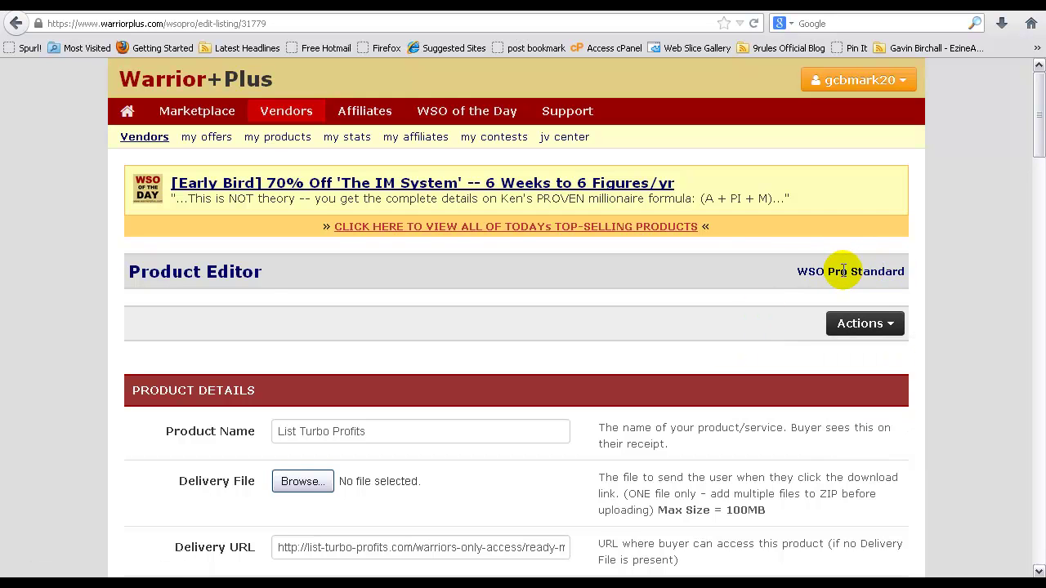
pyautogui.click(861, 332)
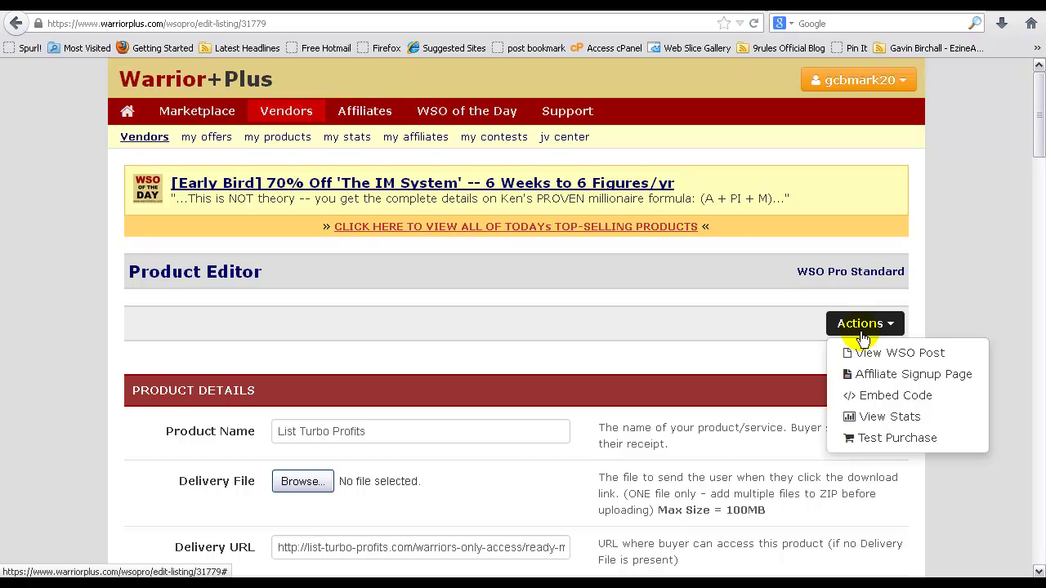
pyautogui.click(862, 331)
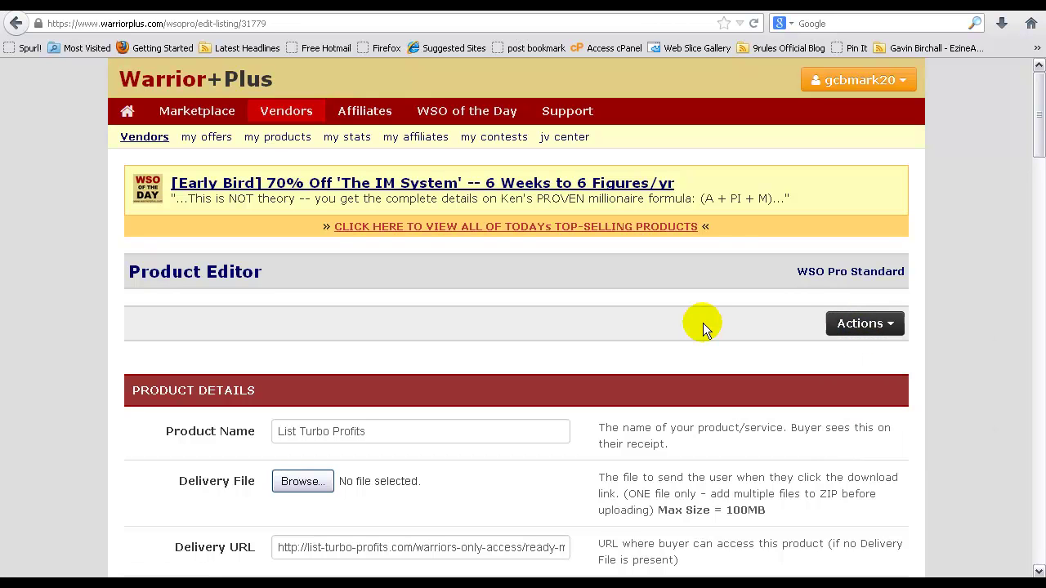